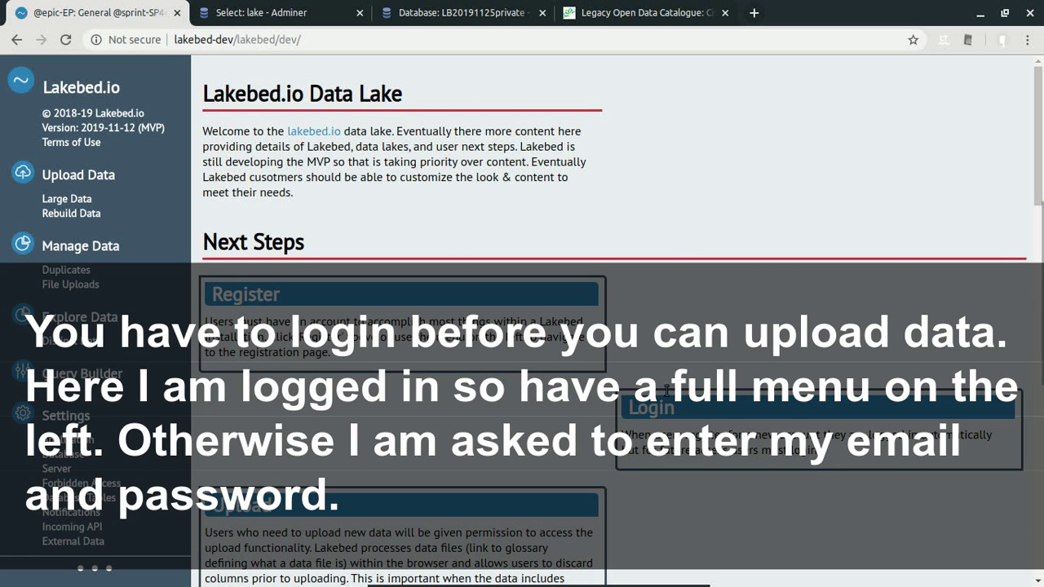
# Go to the Upload Data page in the sidebar.
pyautogui.scroll(-2, 99, 199)
pyautogui.scroll(-3, 98, 199)
pyautogui.scroll(4, 99, 199)
pyautogui.scroll(2, 98, 199)
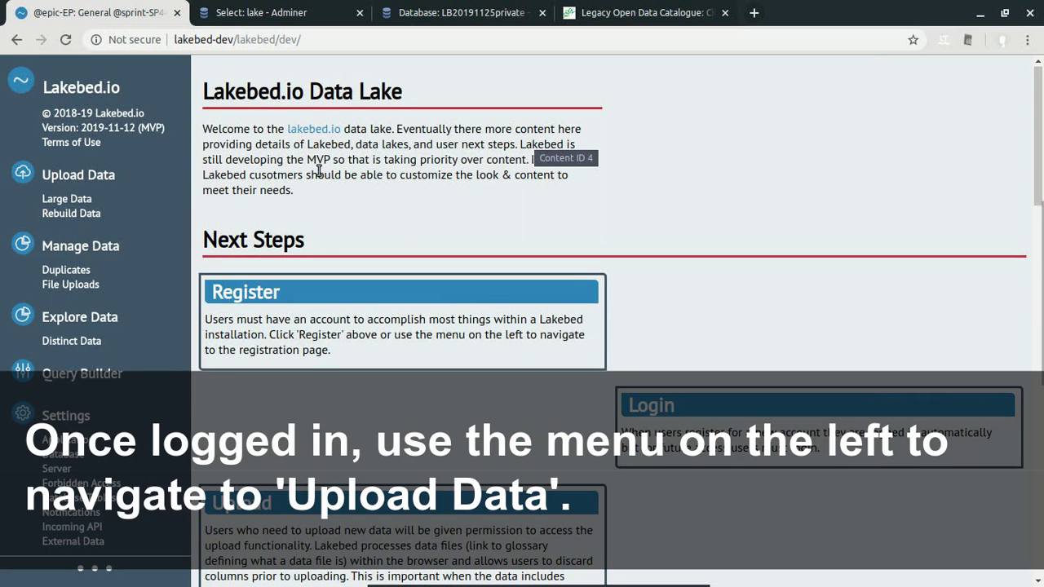
pyautogui.click(78, 176)
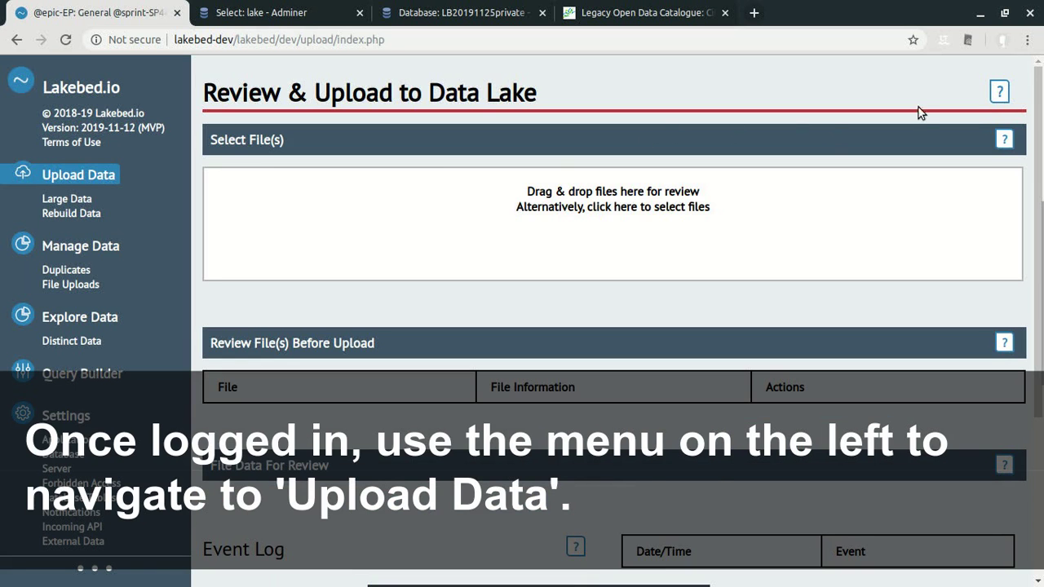
# Show the page-wide help, highlight the select-review-upload sentence, then hide the help again.
pyautogui.click(999, 92)
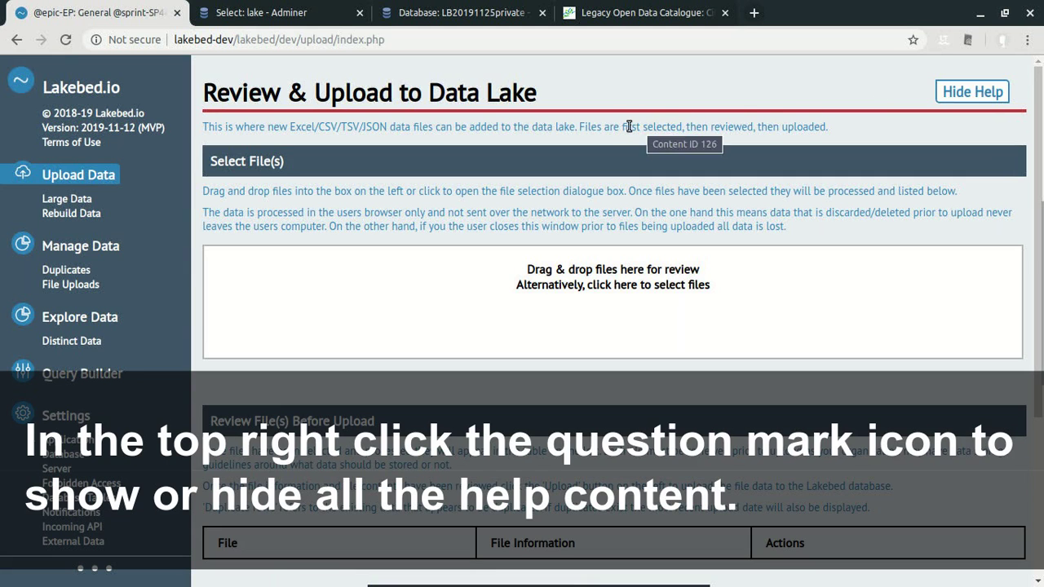
pyautogui.moveTo(629, 127); pyautogui.dragTo(770, 123)
pyautogui.click(861, 129)
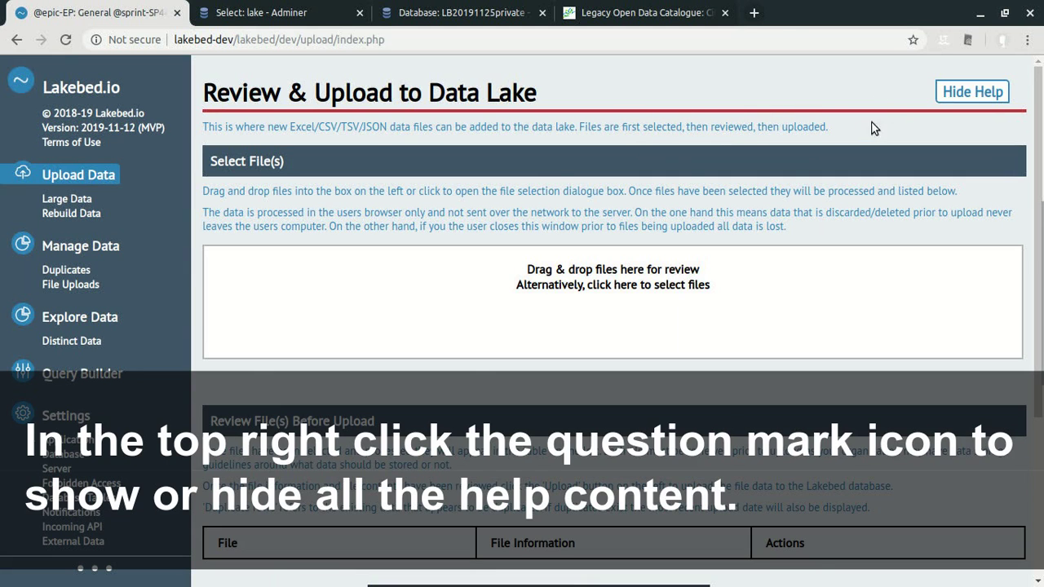
pyautogui.click(966, 93)
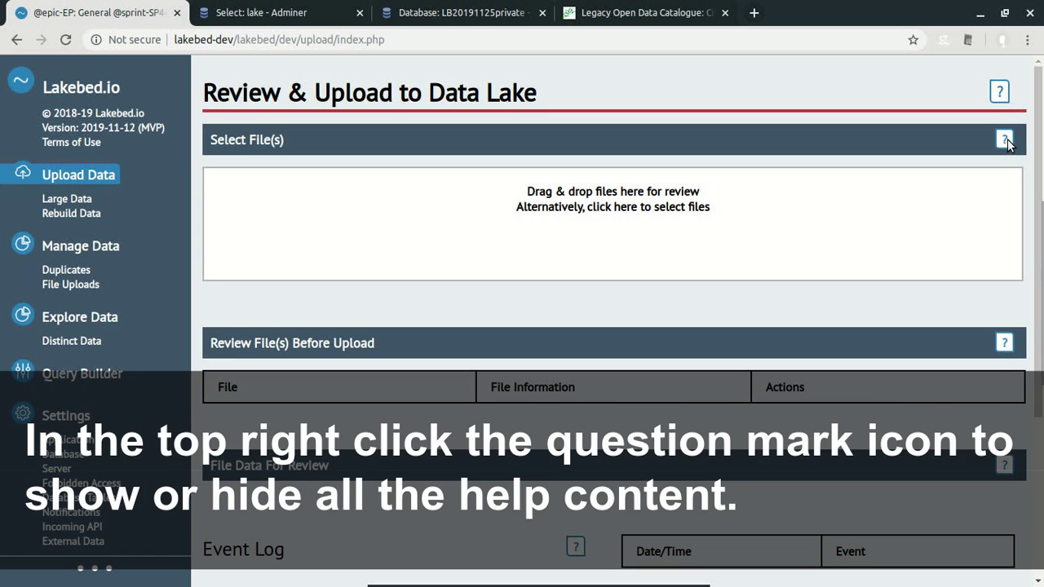
# Read and dismiss the help notes for selecting files, reviewing files, and file data review.
pyautogui.click(1006, 140)
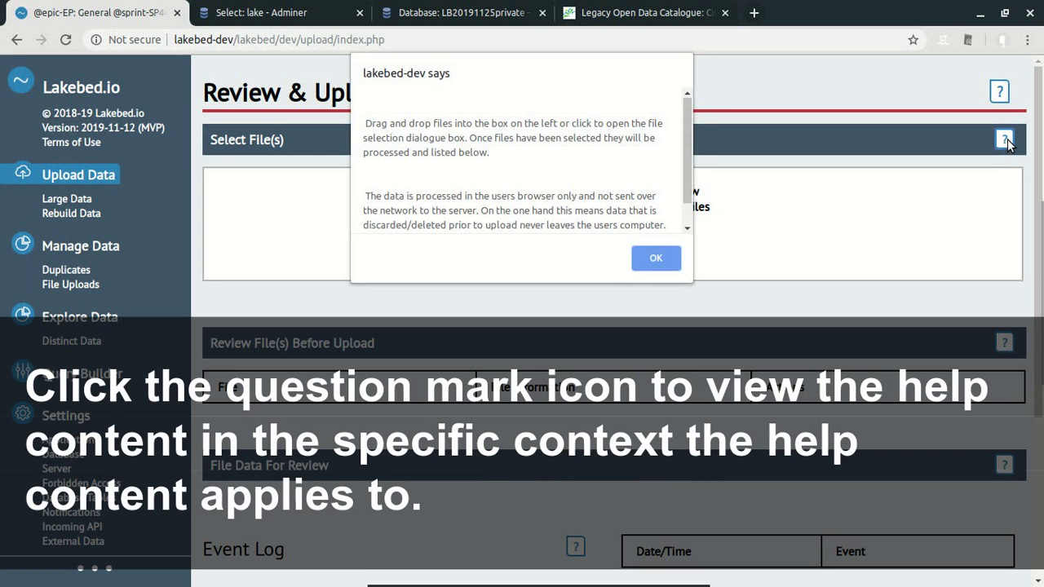
pyautogui.click(671, 259)
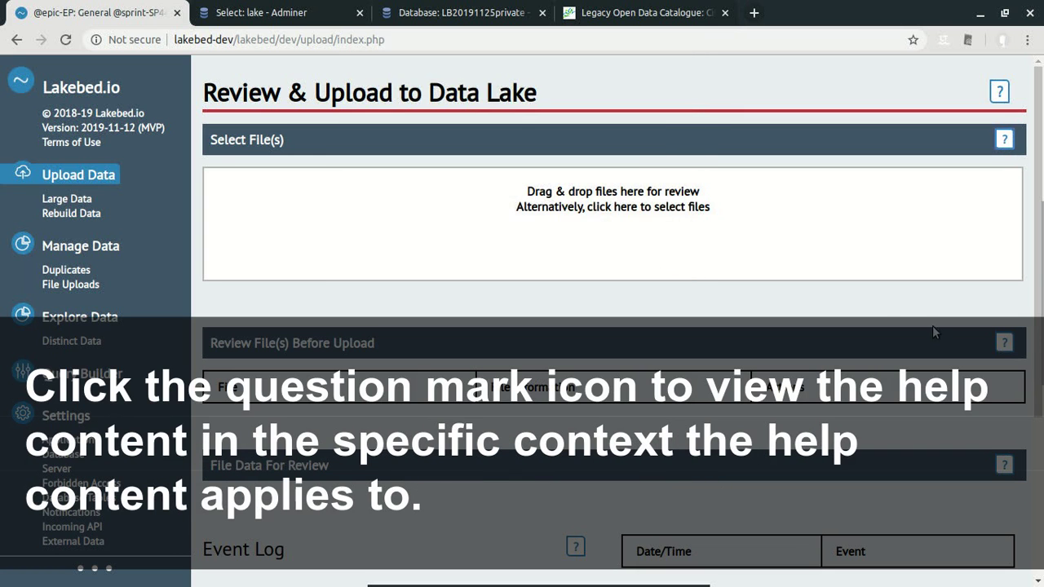
pyautogui.click(1004, 343)
pyautogui.click(663, 267)
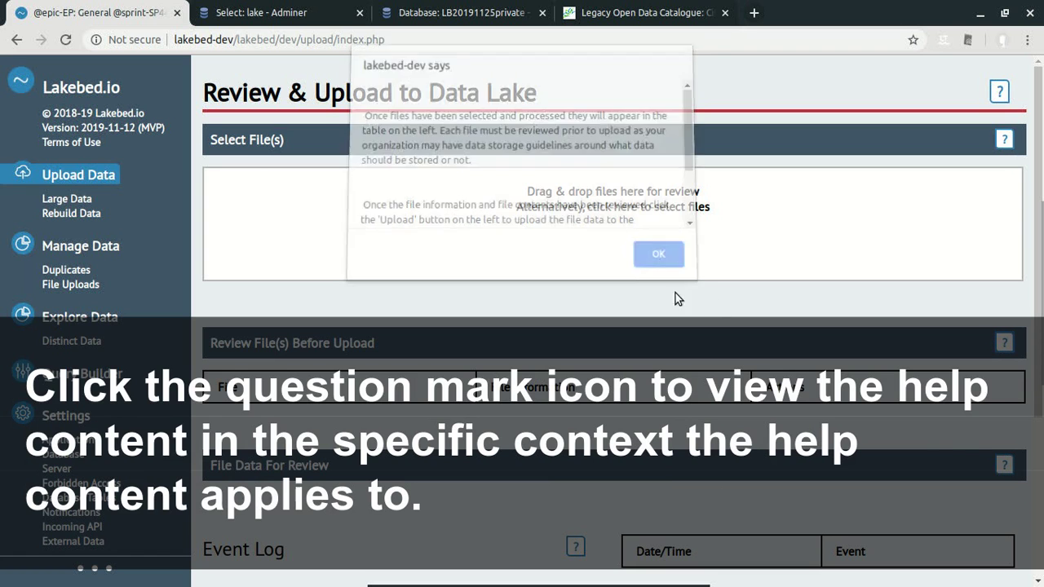
pyautogui.click(1004, 467)
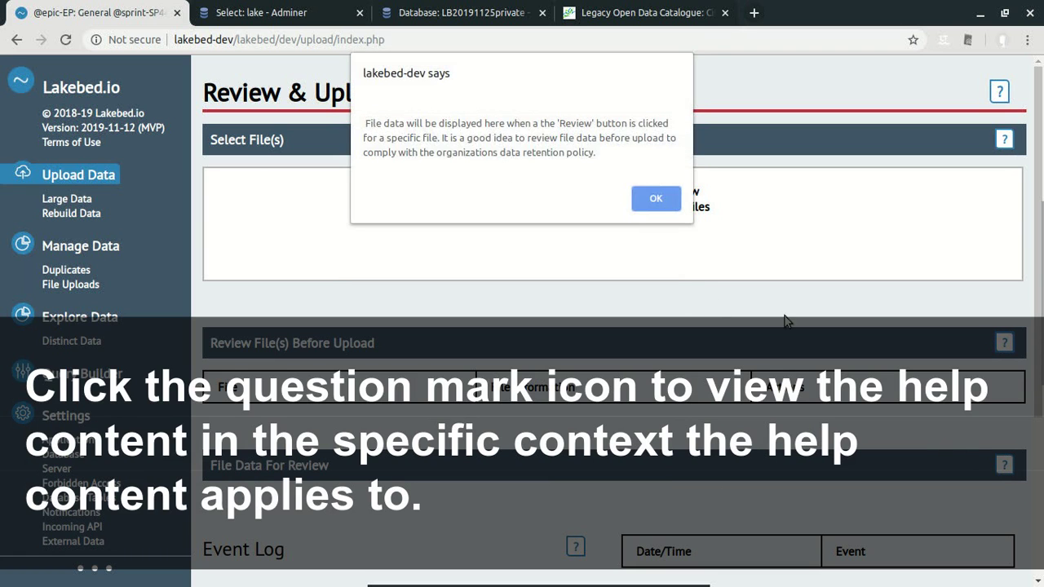
pyautogui.click(641, 203)
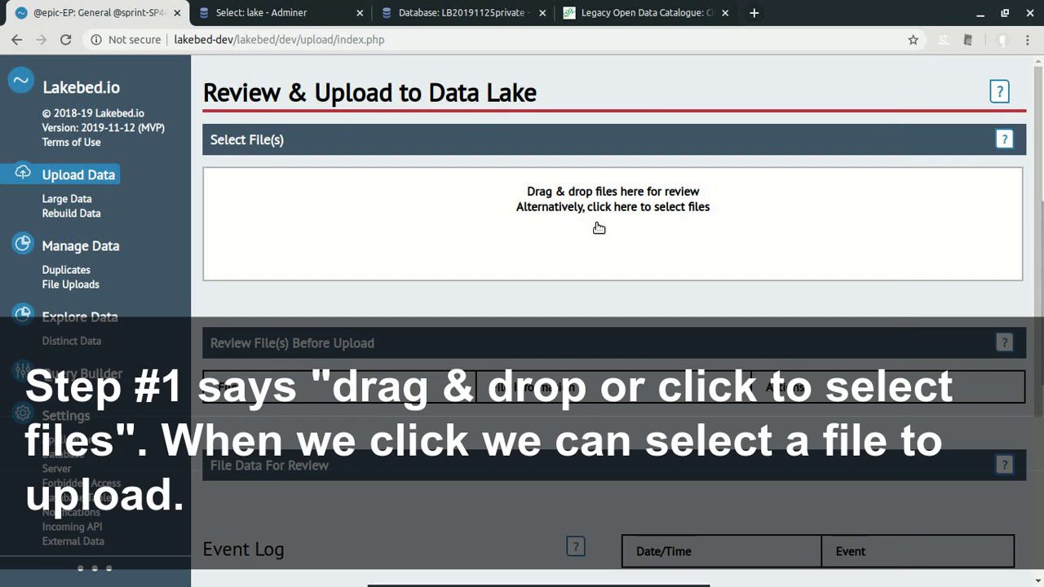
# Load BL_IMBL_LISTING.CSV, then drag in BUILDING_AGE.csv through CULTURAL_BUILDINGS.xlsx from the file manager.
pyautogui.click(599, 228)
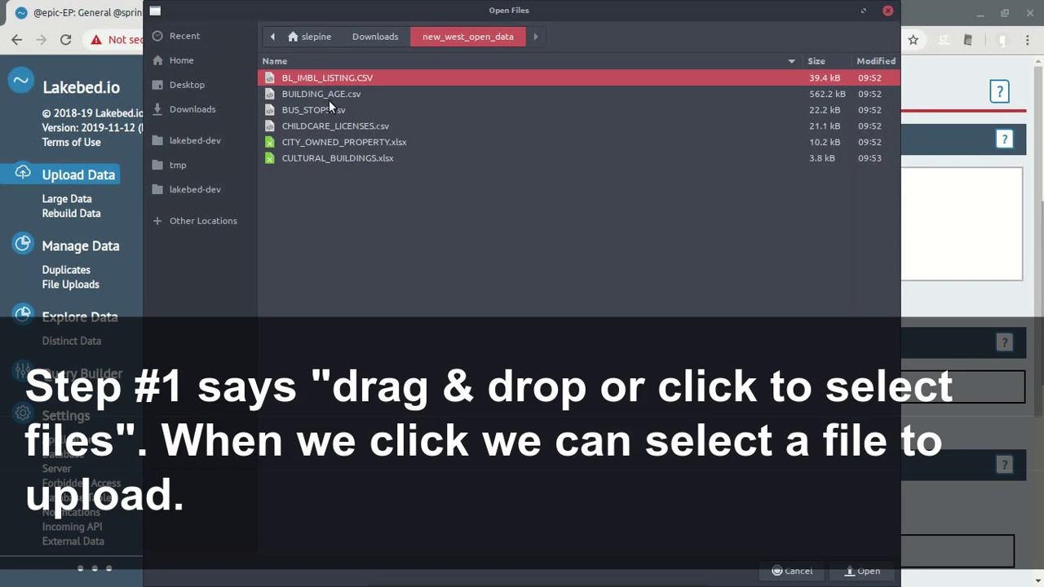
pyautogui.doubleClick(323, 77)
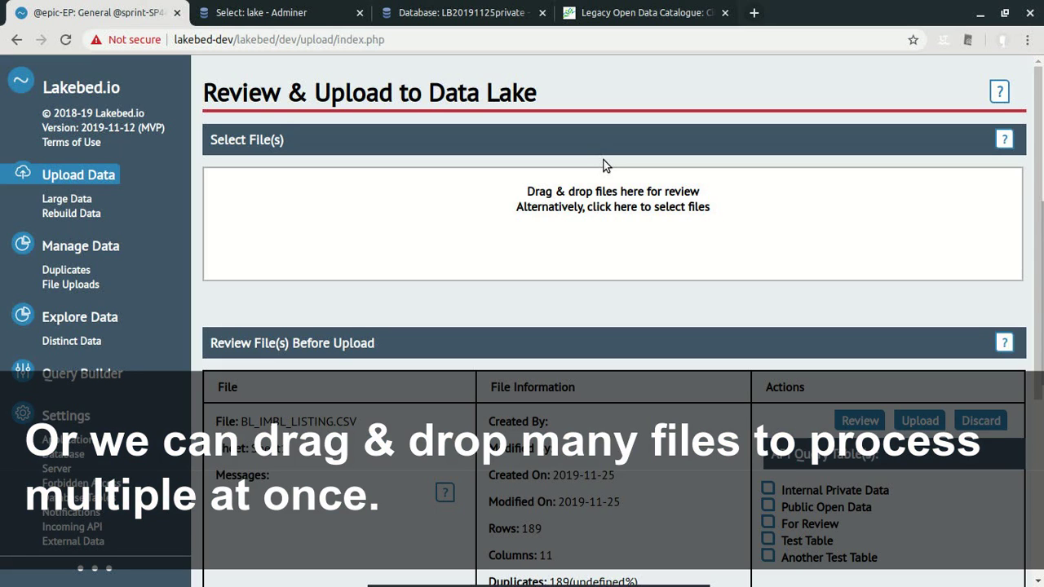
pyautogui.hotkey('alt', 'Tab')
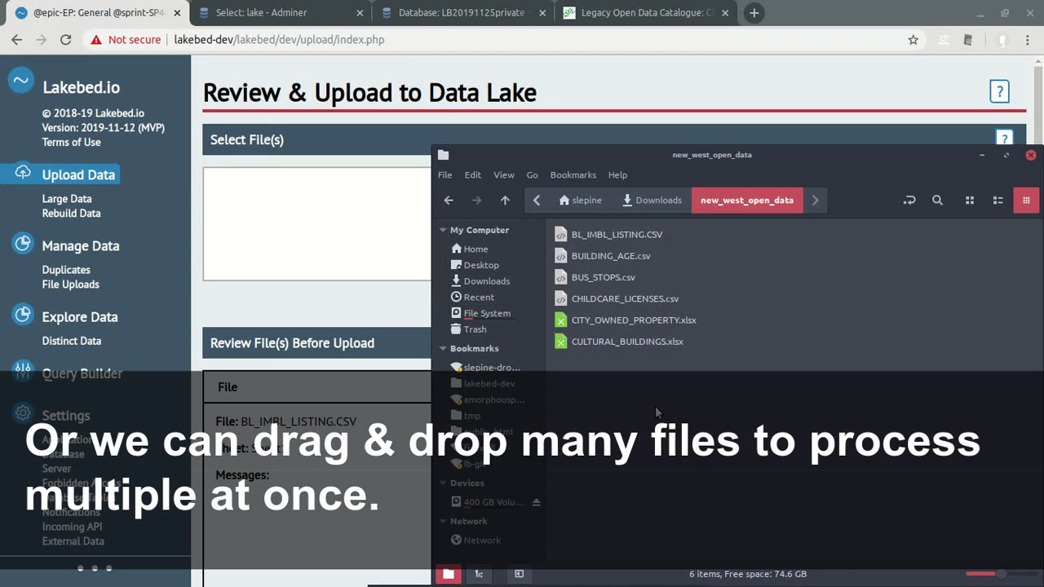
pyautogui.moveTo(655, 405)
pyautogui.mouseDown()
pyautogui.moveTo(602, 265)
pyautogui.moveTo(621, 259)
pyautogui.moveTo(296, 210)
pyautogui.mouseUp()
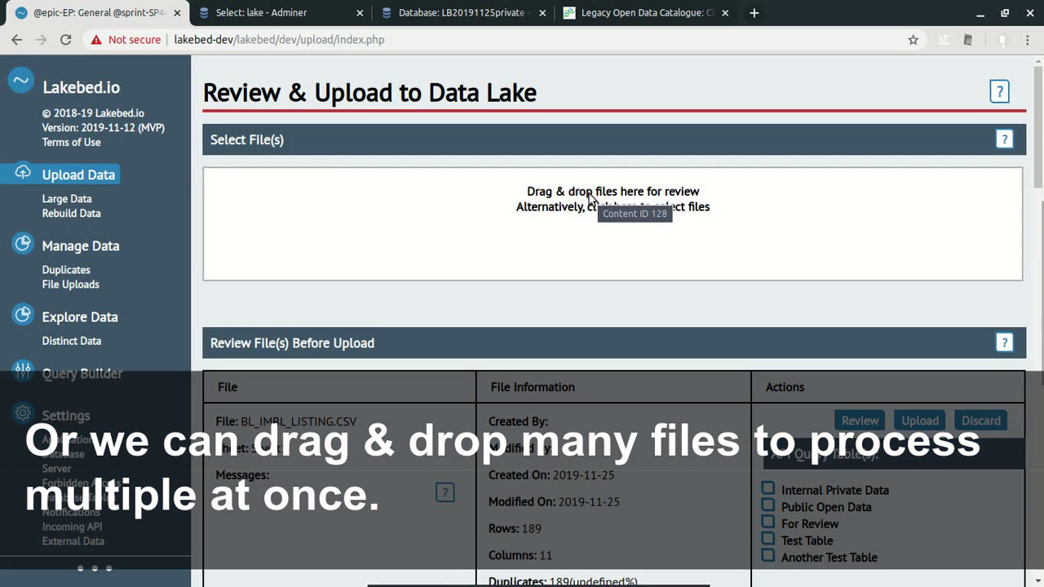
pyautogui.scroll(-4, 721, 242)
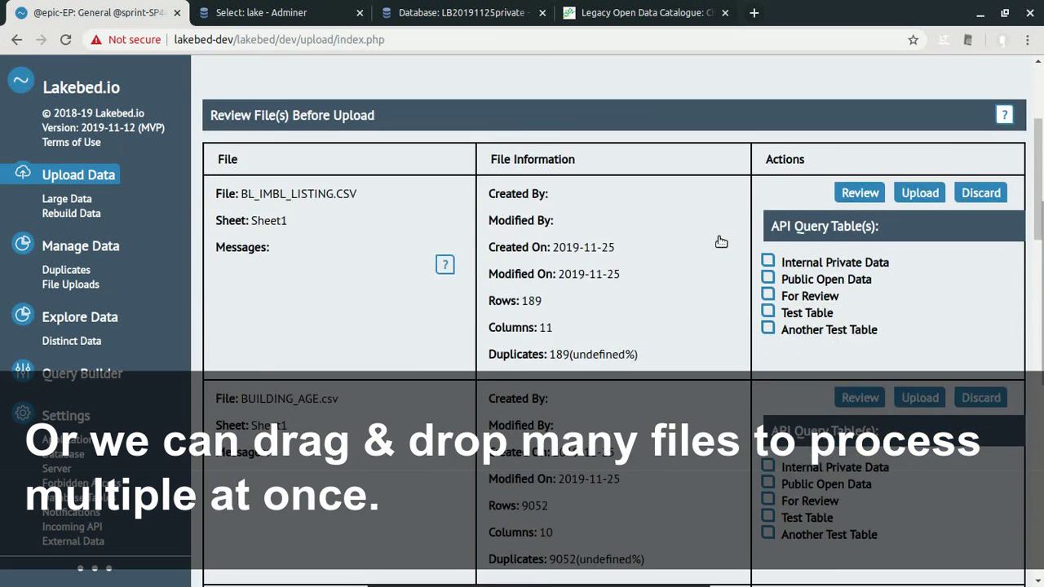
pyautogui.scroll(-2, 354, 163)
pyautogui.scroll(-2, 354, 163)
pyautogui.scroll(-3, 350, 162)
pyautogui.scroll(-5, 351, 161)
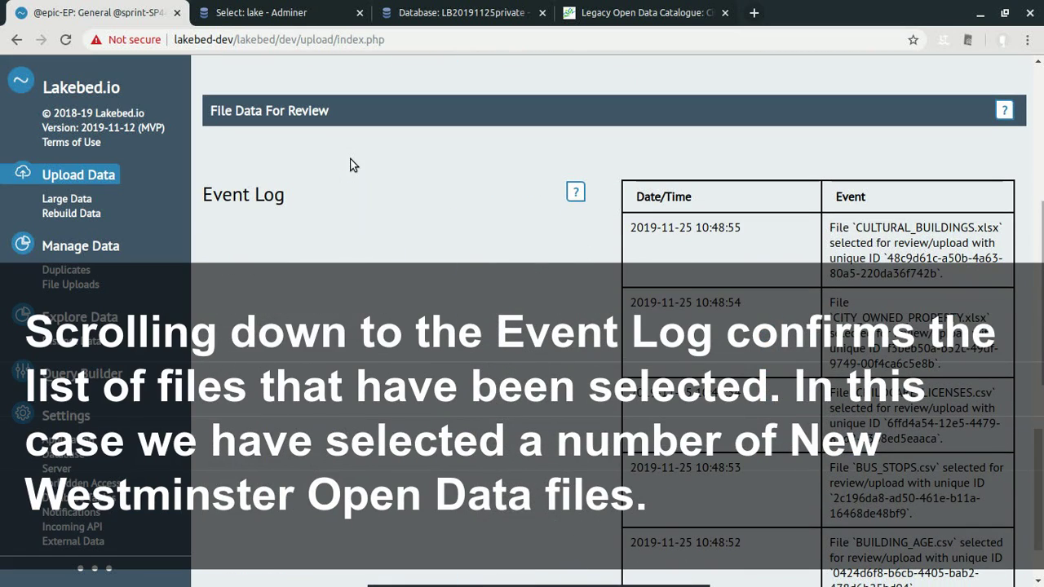
pyautogui.moveTo(830, 228); pyautogui.dragTo(910, 243)
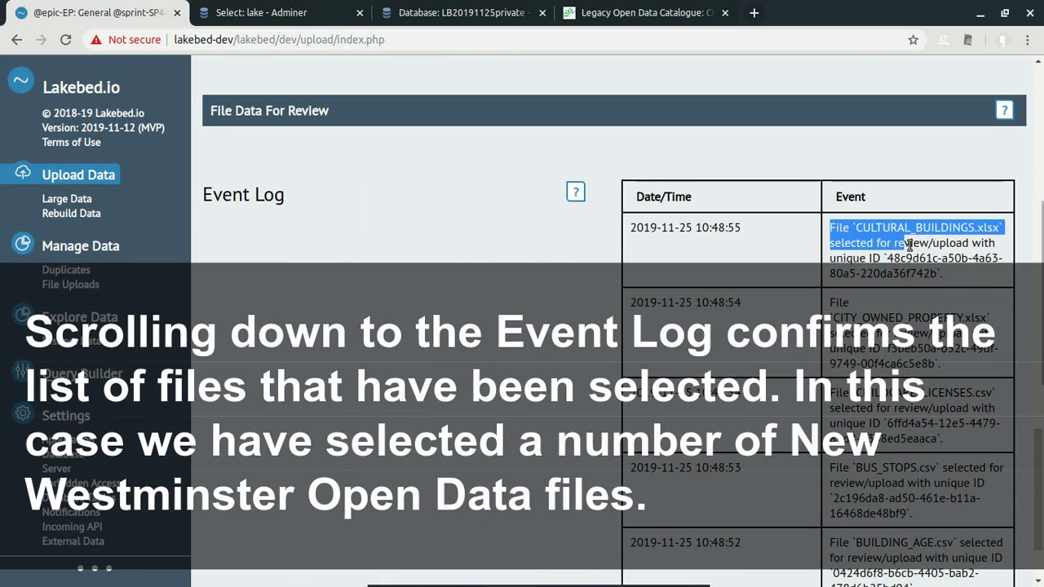
pyautogui.moveTo(830, 302); pyautogui.dragTo(832, 400)
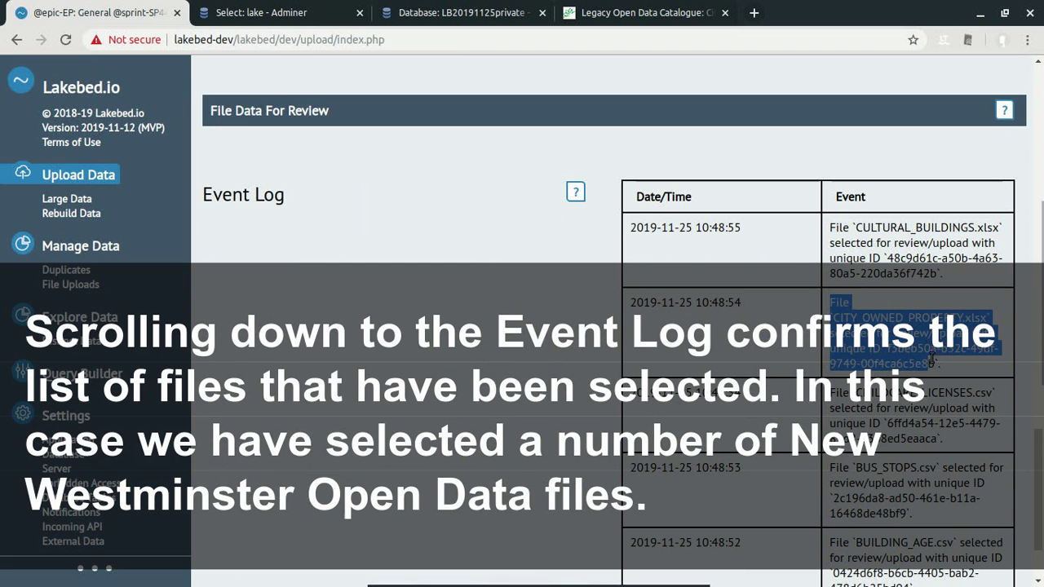
pyautogui.scroll(2, 612, 326)
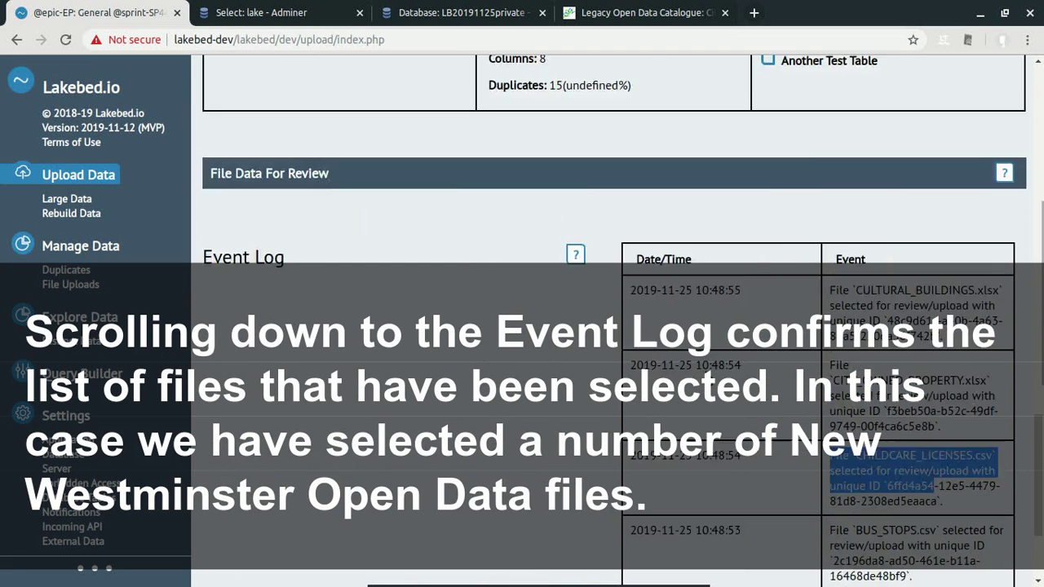
pyautogui.scroll(5, 612, 326)
pyautogui.scroll(3, 611, 326)
pyautogui.scroll(3, 611, 326)
pyautogui.scroll(-2, 612, 326)
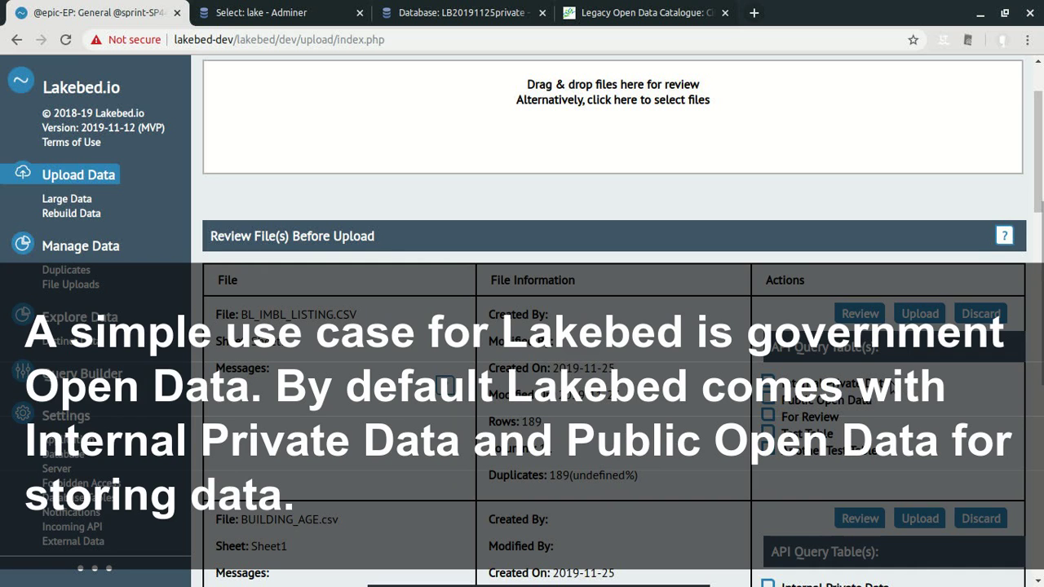
pyautogui.moveTo(893, 387); pyautogui.dragTo(785, 385)
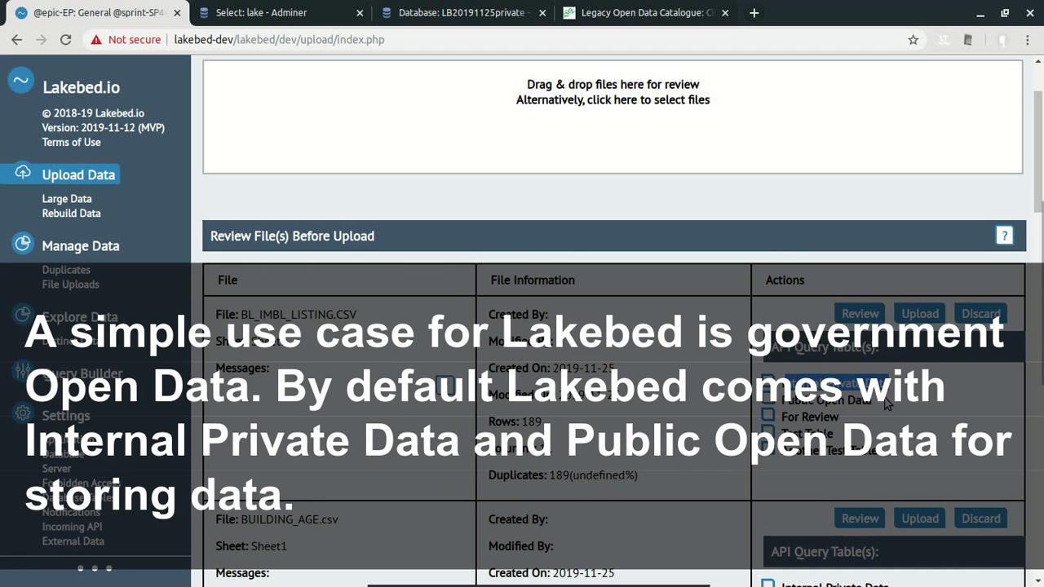
pyautogui.moveTo(879, 404); pyautogui.dragTo(784, 405)
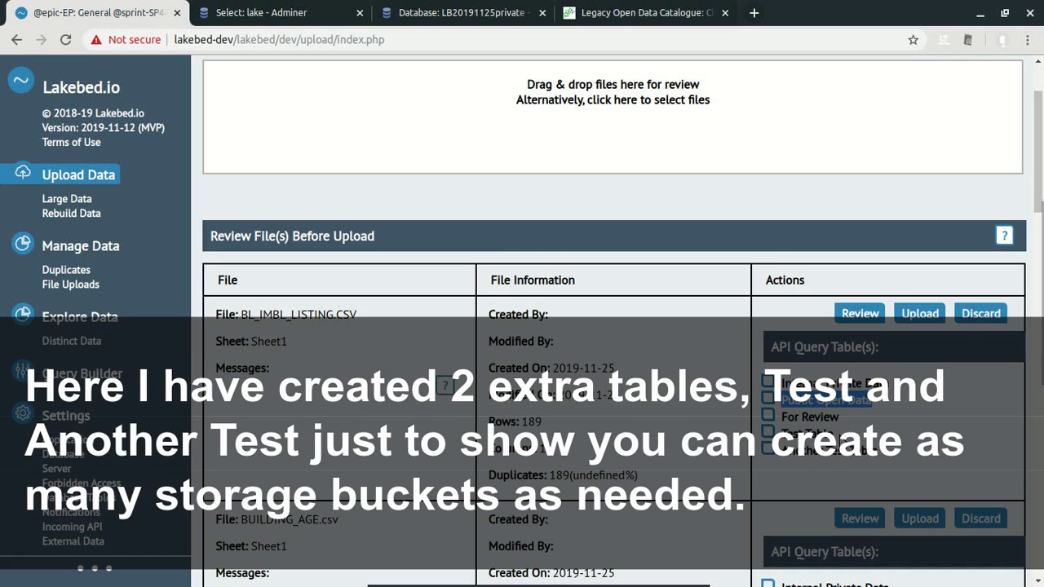
pyautogui.moveTo(840, 435); pyautogui.dragTo(787, 435)
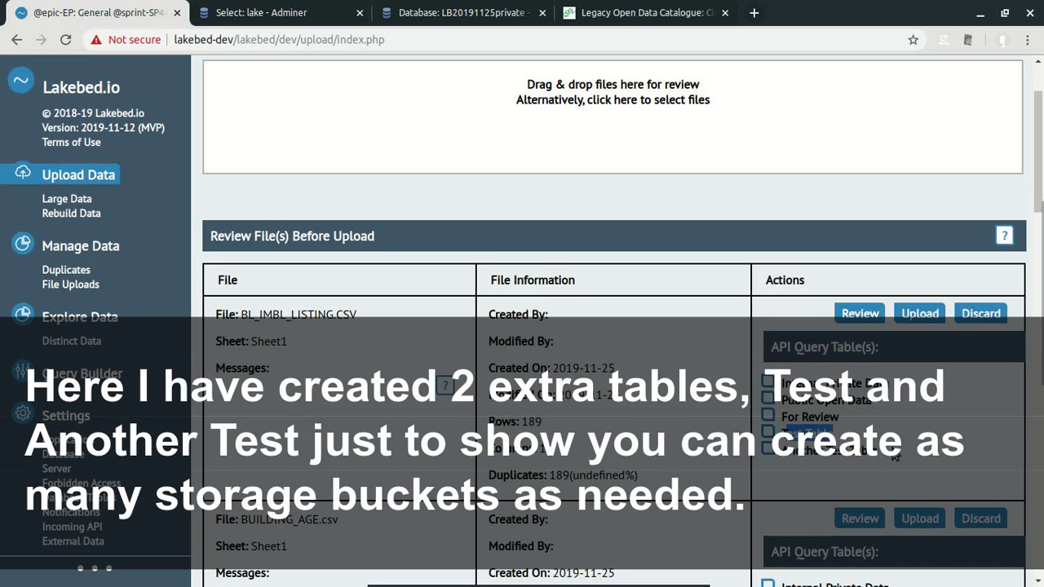
pyautogui.moveTo(879, 454); pyautogui.dragTo(789, 456)
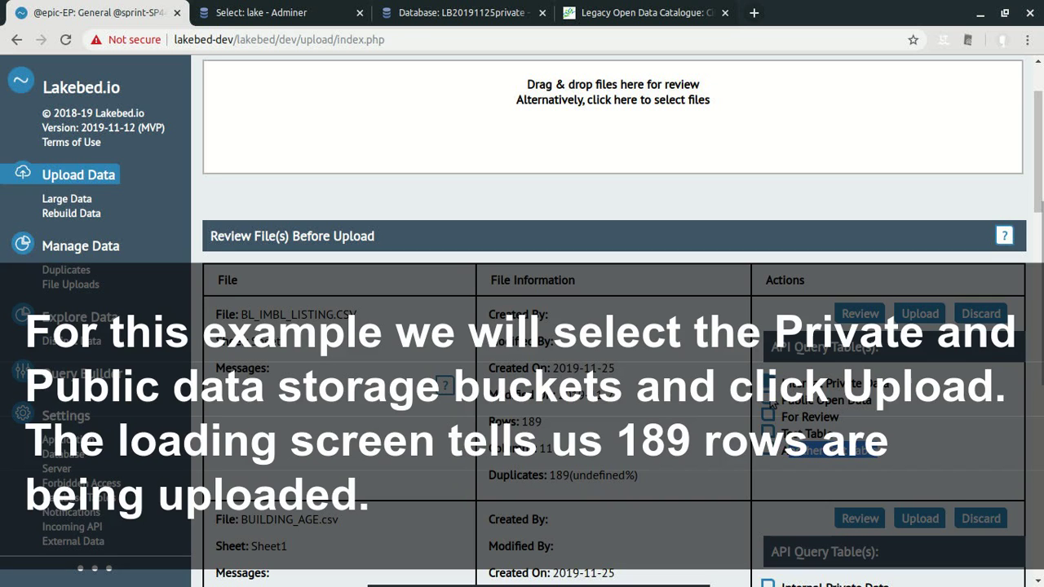
# Upload BL_IMBL_LISTING.CSV's 189 rows, then BUILDING_AGE to both Internal Private and Public Open tables.
pyautogui.click(920, 315)
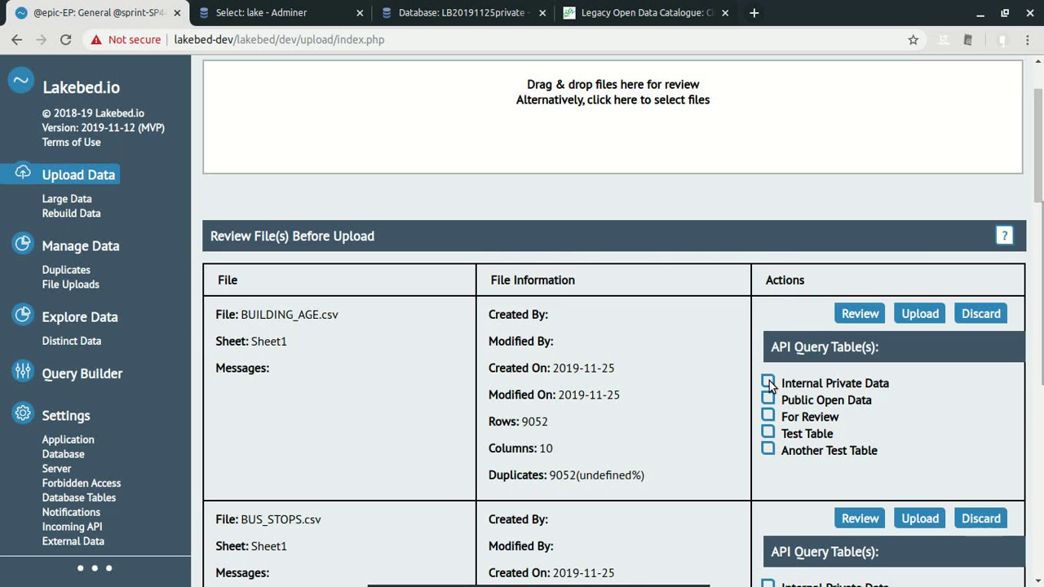
pyautogui.click(769, 384)
pyautogui.click(769, 399)
pyautogui.click(929, 315)
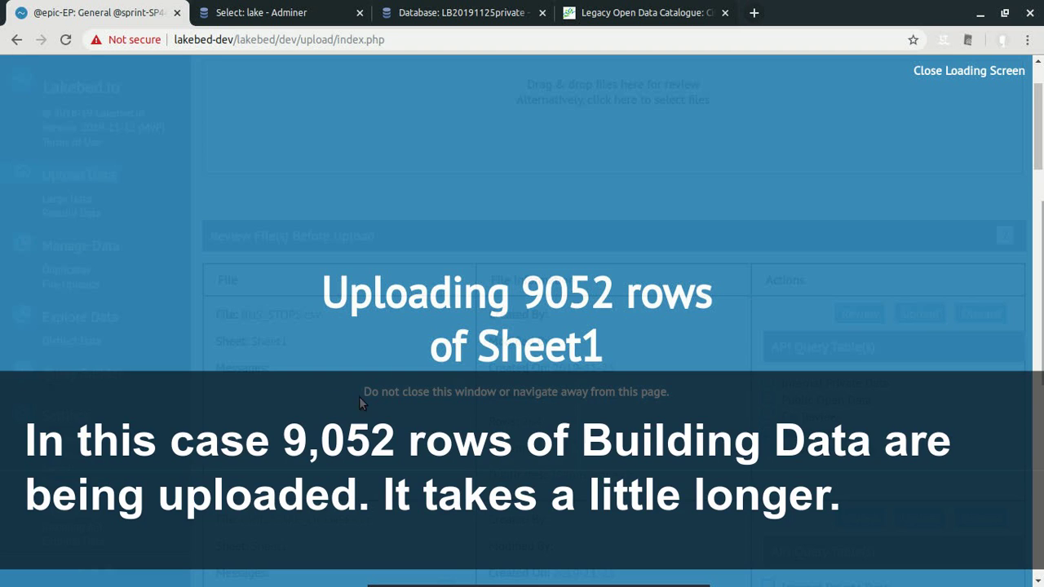
# Read the upload progress: the don't-leave warning, row count, and 376-row chunk size in the log.
pyautogui.moveTo(362, 391); pyautogui.dragTo(671, 394)
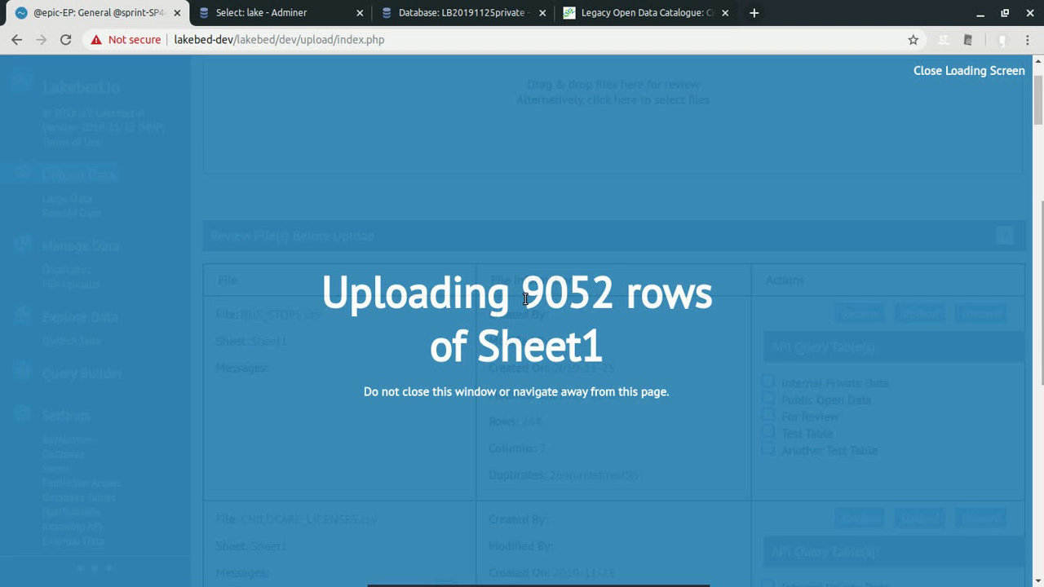
pyautogui.moveTo(526, 299); pyautogui.dragTo(614, 296)
pyautogui.click(614, 296)
pyautogui.scroll(-10, 741, 310)
pyautogui.scroll(-3, 849, 305)
pyautogui.scroll(-2, 849, 305)
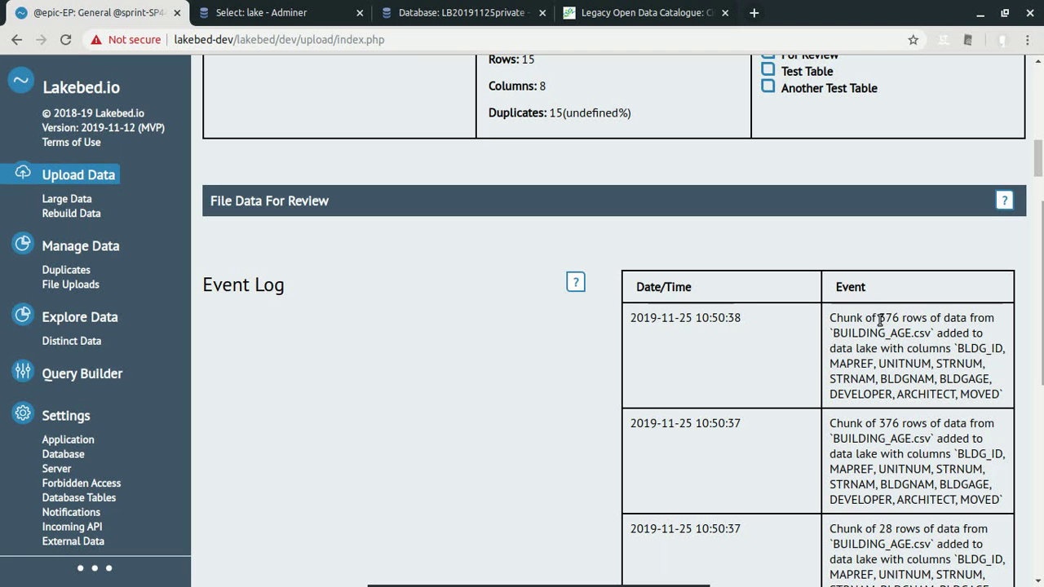
pyautogui.moveTo(879, 318); pyautogui.dragTo(897, 319)
pyautogui.scroll(5, 856, 340)
pyautogui.scroll(5, 864, 342)
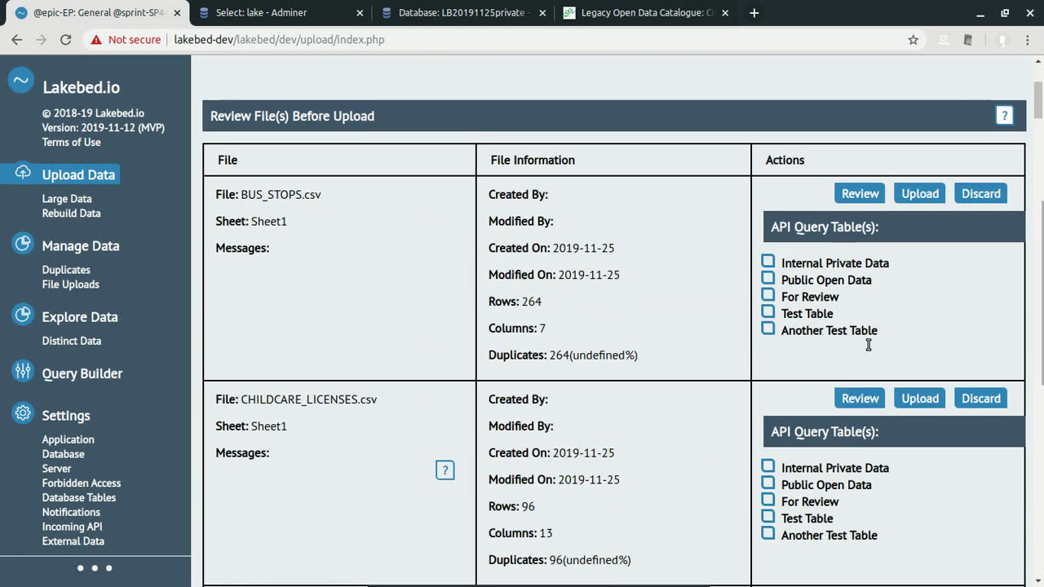
pyautogui.scroll(2, 868, 344)
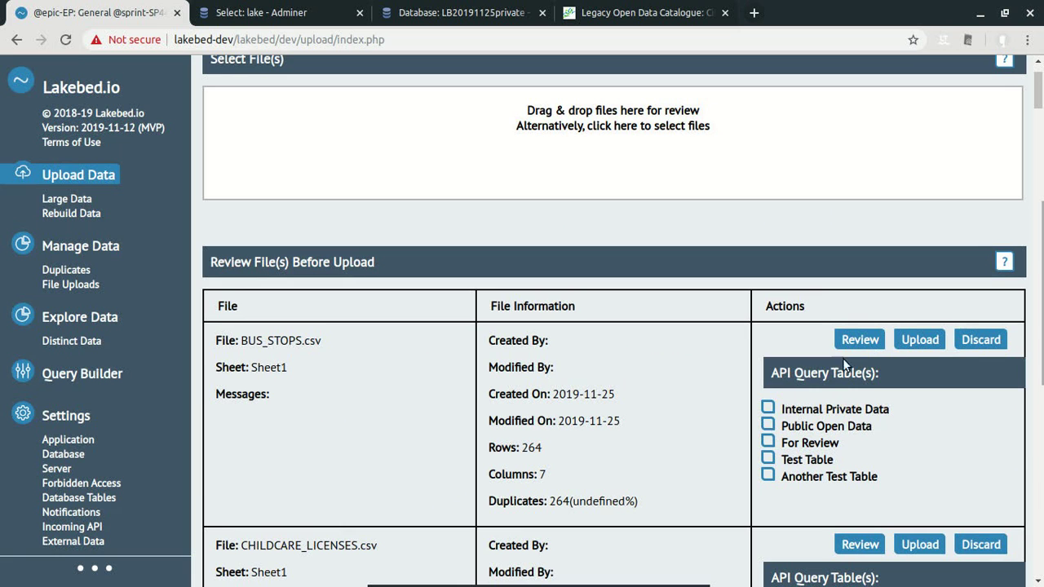
# Upload BUS_STOPS (264 rows) and CHILDCARE_LICENSES (96 rows) to both private and public tables.
pyautogui.click(768, 407)
pyautogui.click(768, 425)
pyautogui.click(919, 340)
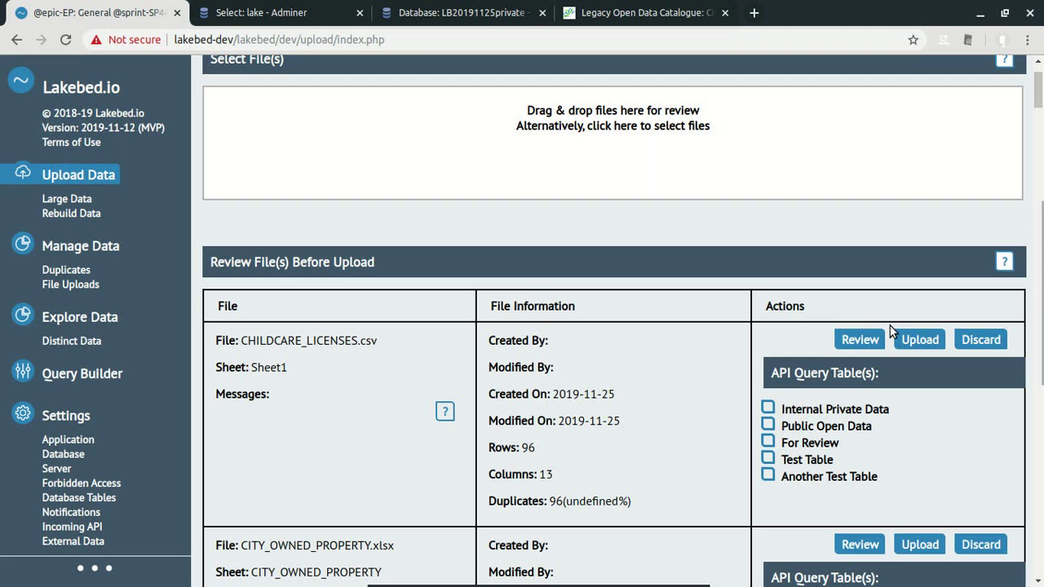
pyautogui.click(767, 408)
pyautogui.click(768, 425)
pyautogui.click(917, 342)
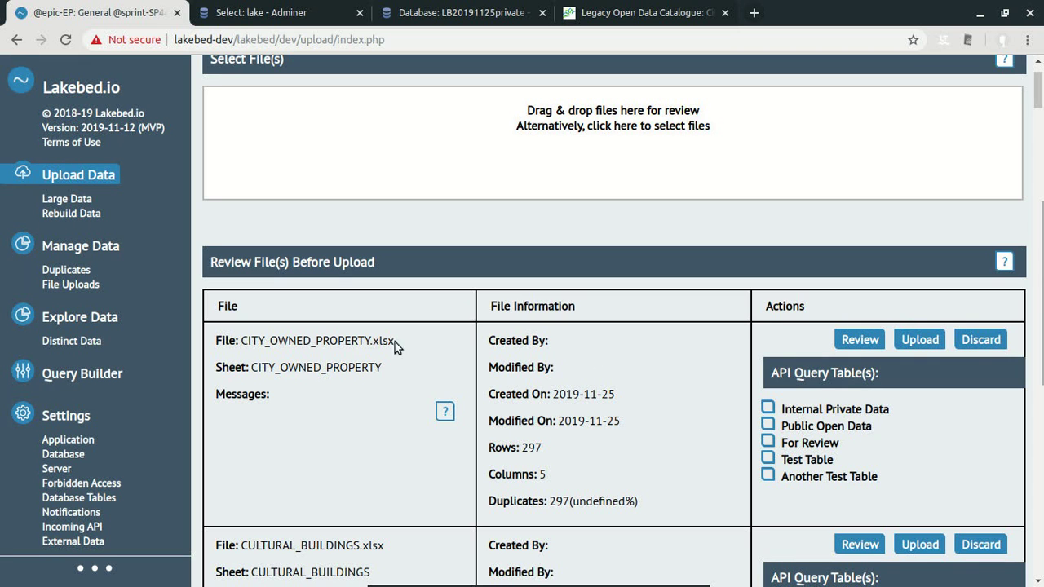
# Upload CITY_OWNED_PROPERTY.xlsx's 297 rows to both private and public tables.
pyautogui.moveTo(366, 341); pyautogui.dragTo(364, 341)
pyautogui.click(768, 409)
pyautogui.click(769, 425)
pyautogui.click(921, 340)
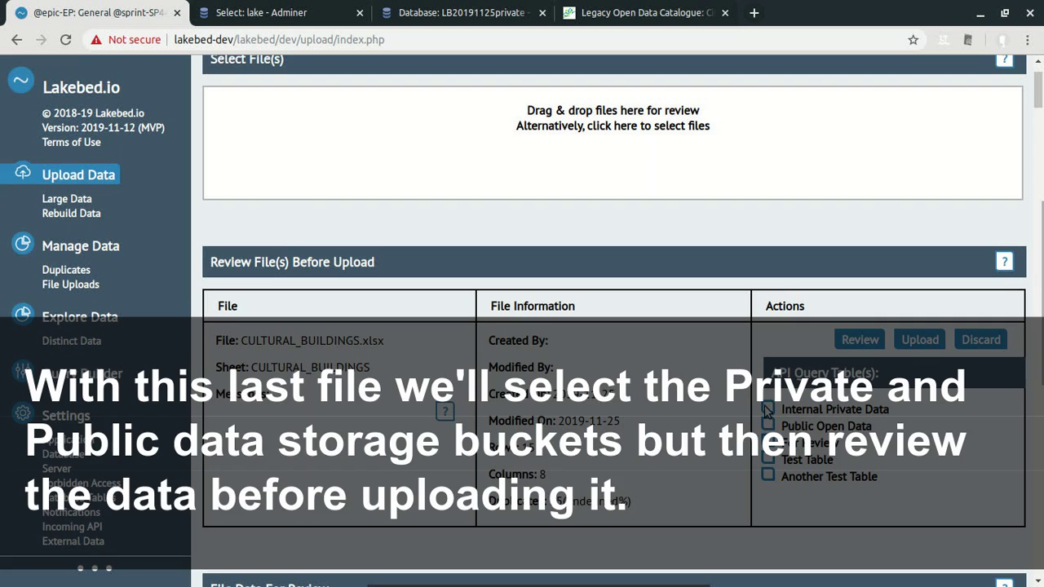
# Mark CULTURAL_BUILDINGS for Internal Private and Public Open Data and open its review.
pyautogui.click(771, 409)
pyautogui.click(768, 425)
pyautogui.click(856, 339)
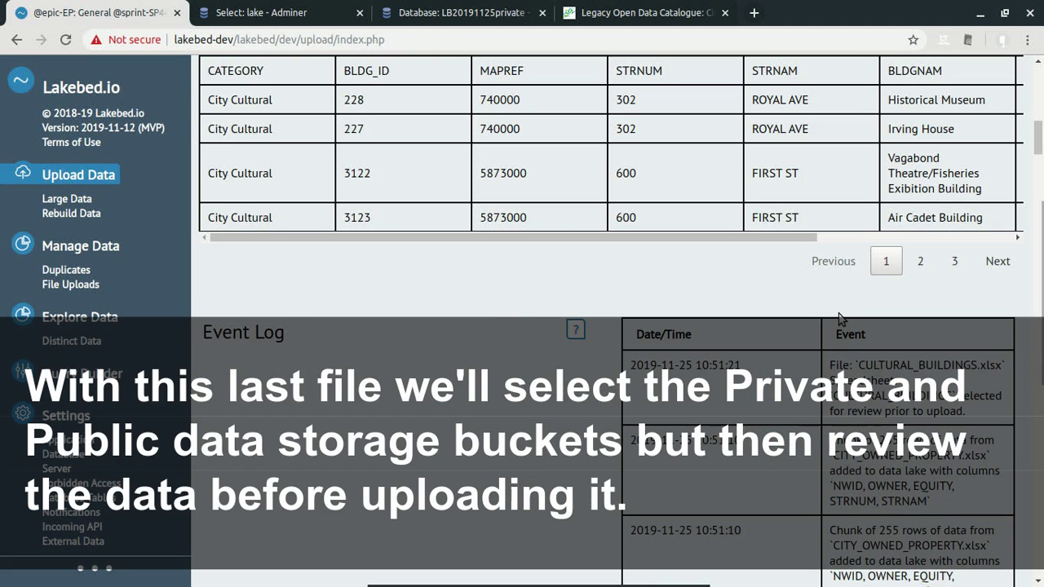
pyautogui.scroll(4, 840, 318)
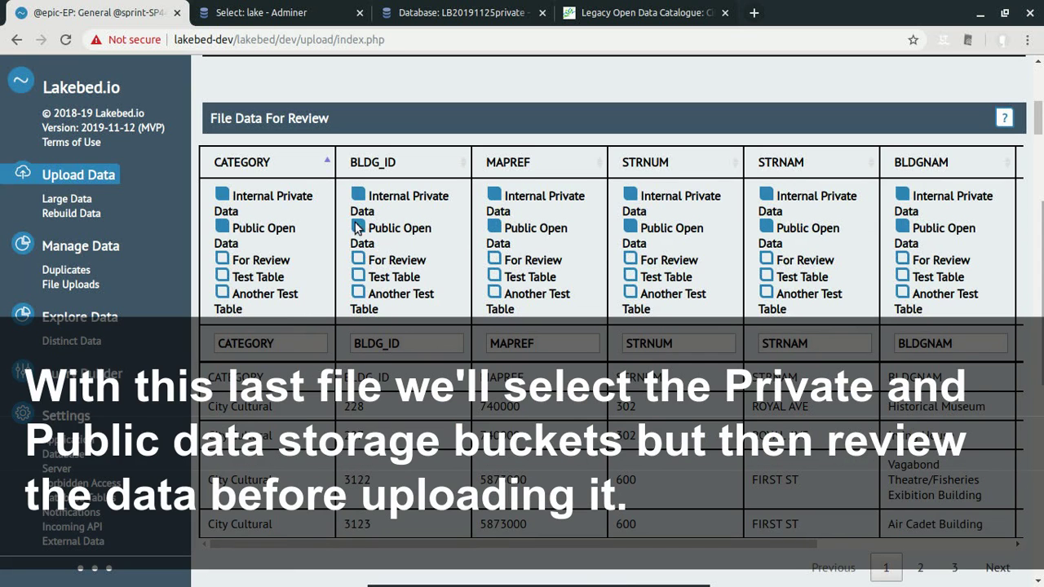
# Exclude the CATEGORY and BLDG_ID columns from public data and upload the 15 rows.
pyautogui.click(221, 229)
pyautogui.click(359, 228)
pyautogui.click(513, 232)
pyautogui.click(513, 233)
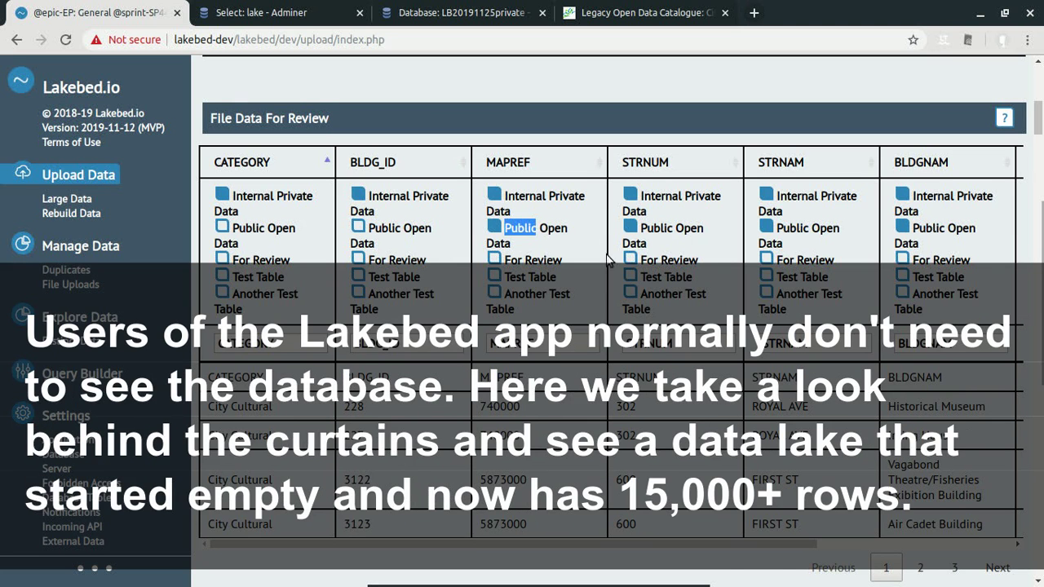
pyautogui.scroll(4, 670, 265)
pyautogui.scroll(2, 669, 266)
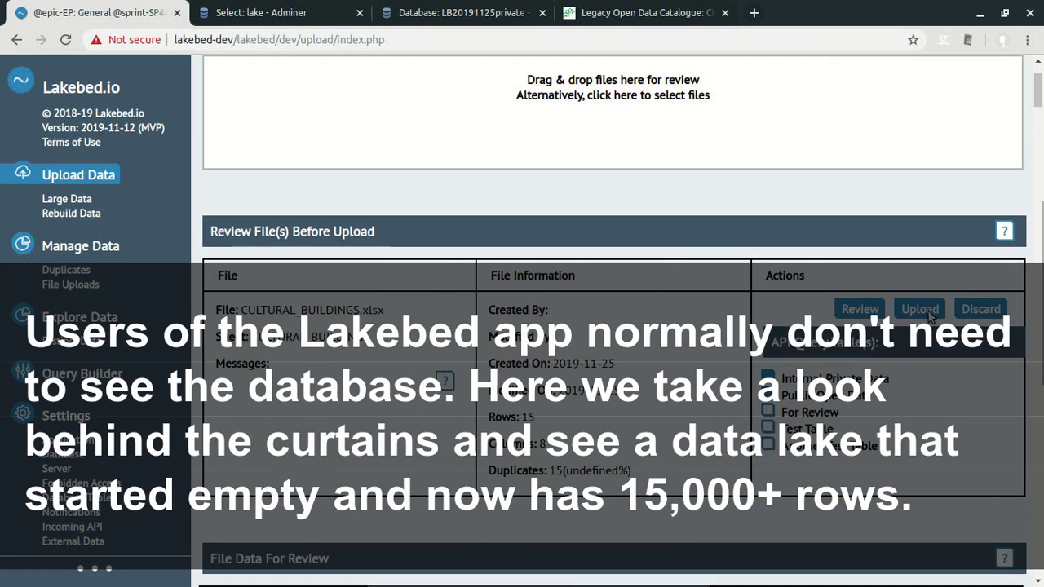
pyautogui.click(928, 309)
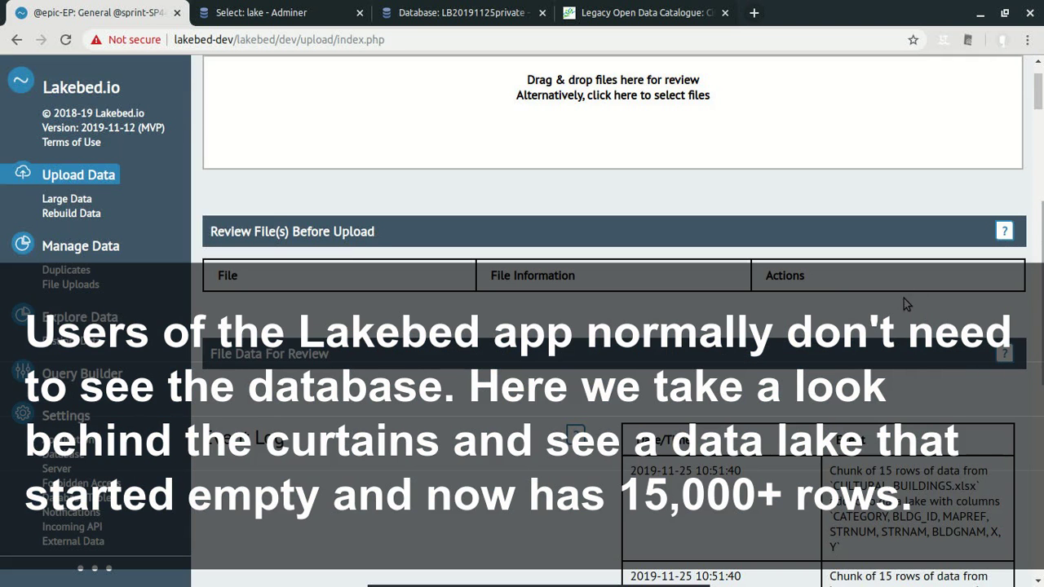
pyautogui.scroll(2, 813, 281)
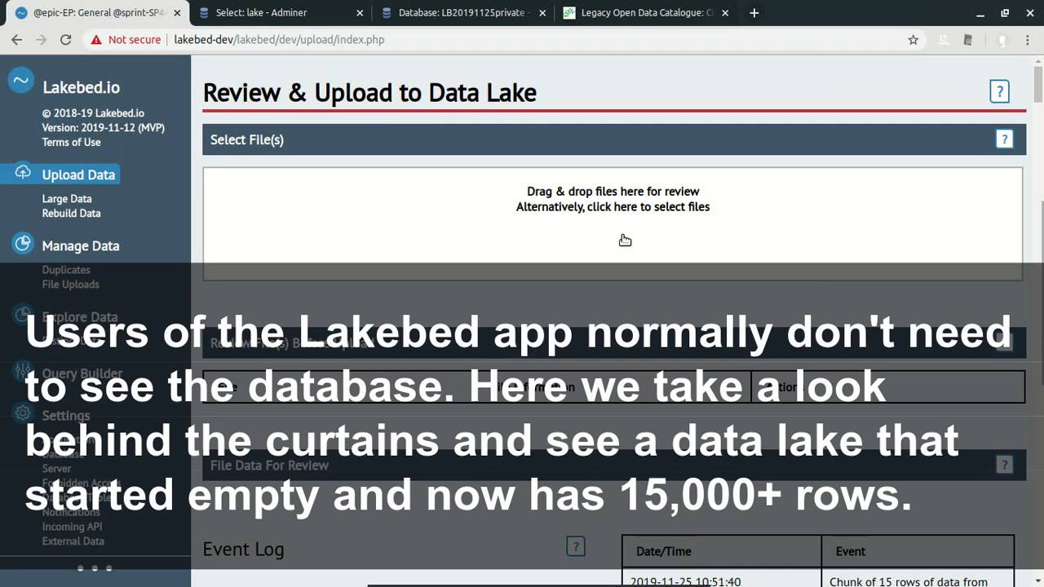
# In Adminer, list the lake table's roughly 18,956 uploaded JSON rows in LB20191125data.
pyautogui.click(247, 11)
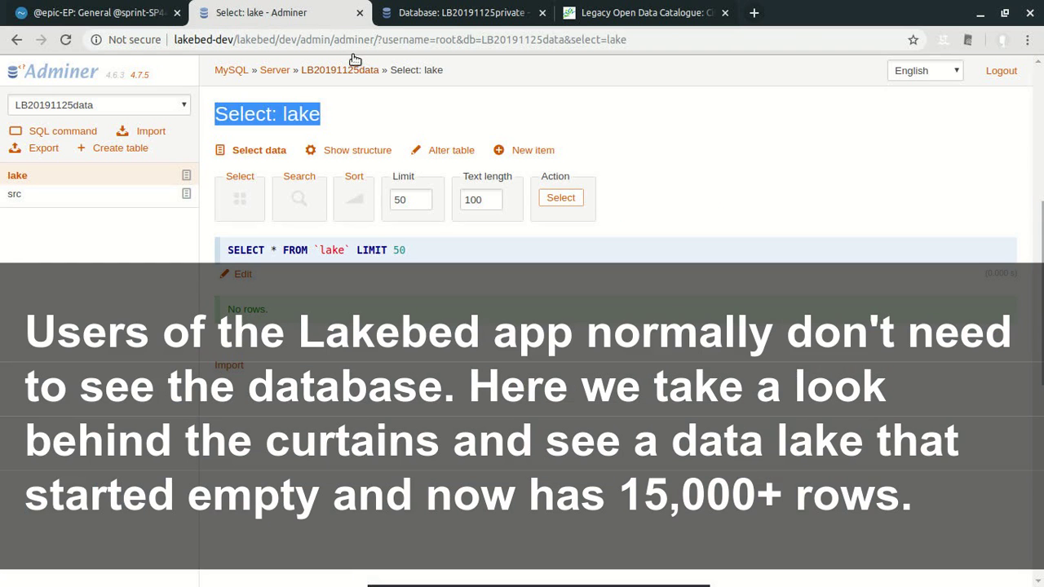
pyautogui.click(309, 112)
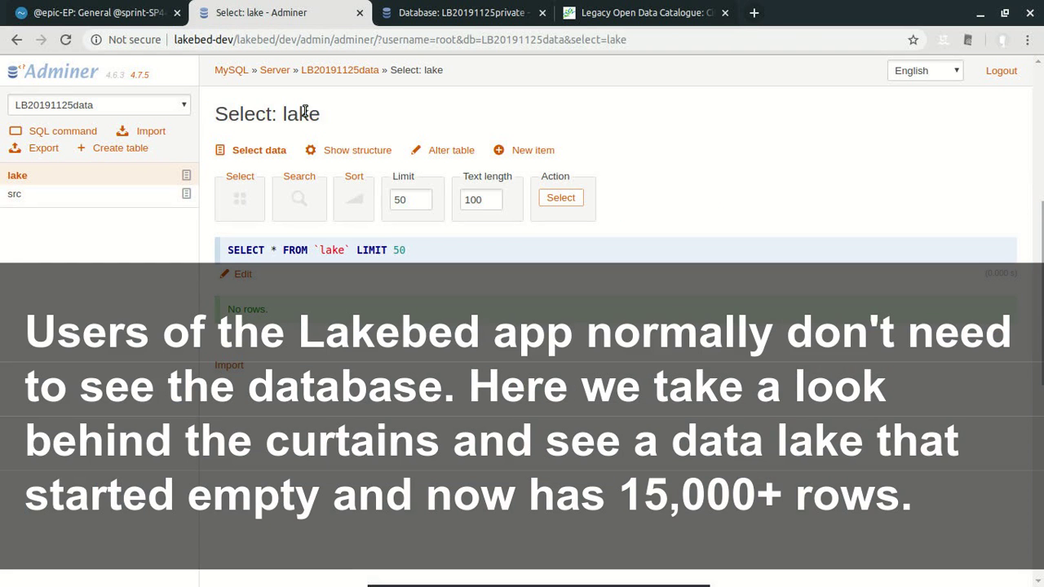
pyautogui.doubleClick(303, 112)
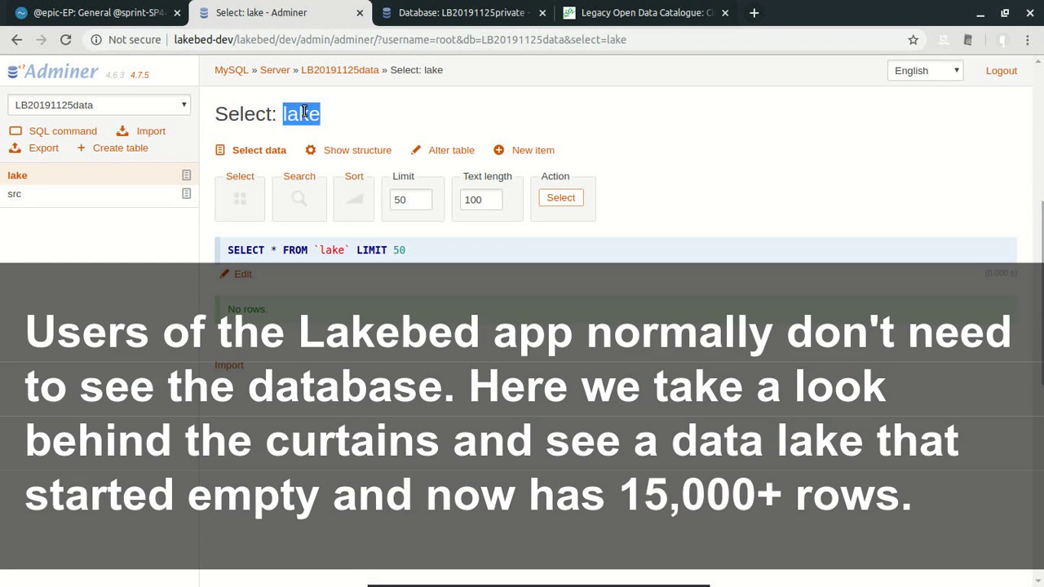
pyautogui.click(261, 150)
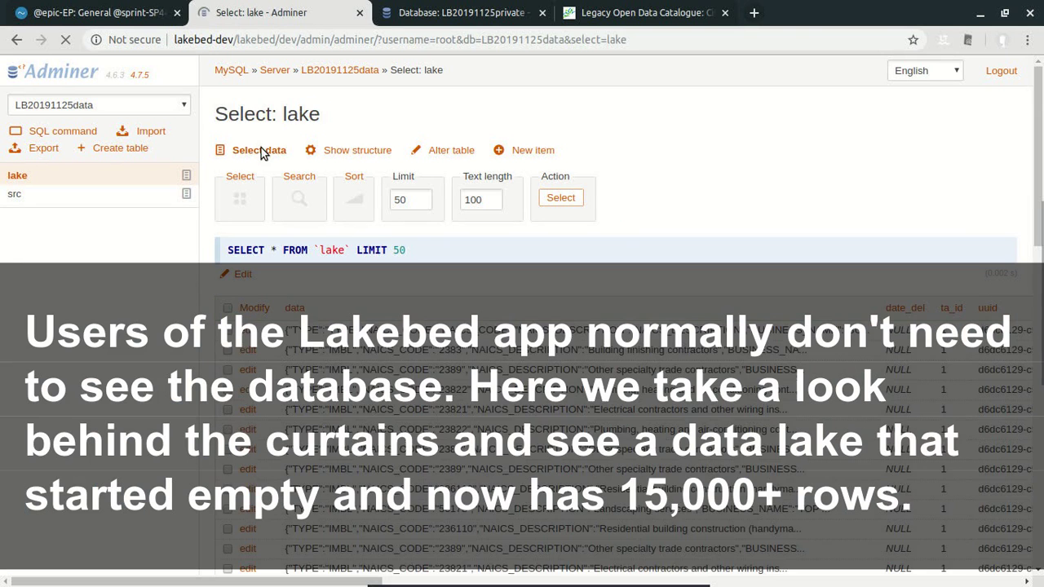
pyautogui.scroll(-5, 618, 222)
pyautogui.scroll(-5, 617, 223)
pyautogui.scroll(-5, 618, 223)
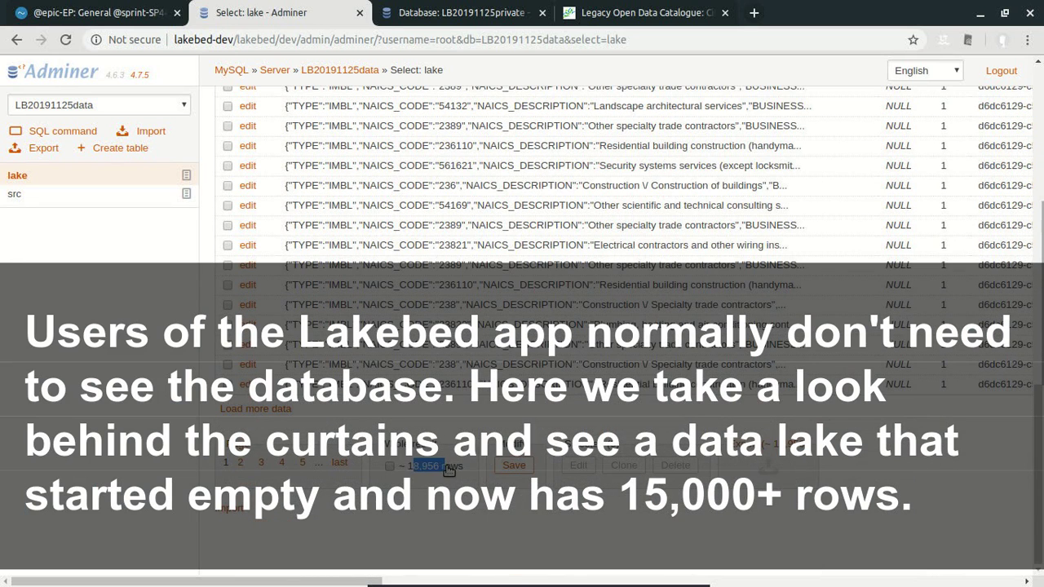
pyautogui.scroll(10, 457, 407)
pyautogui.scroll(5, 457, 408)
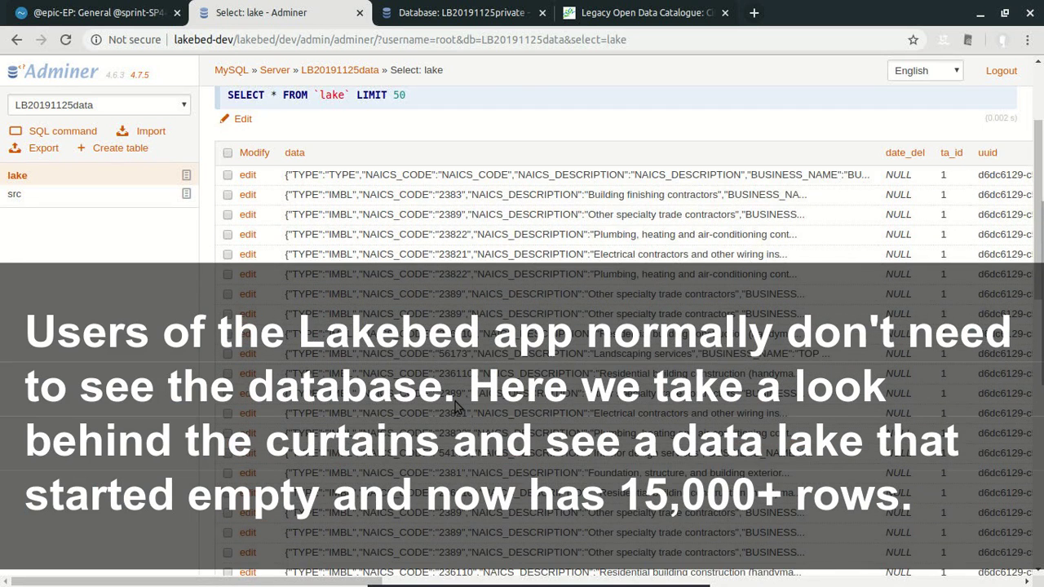
pyautogui.scroll(2, 457, 405)
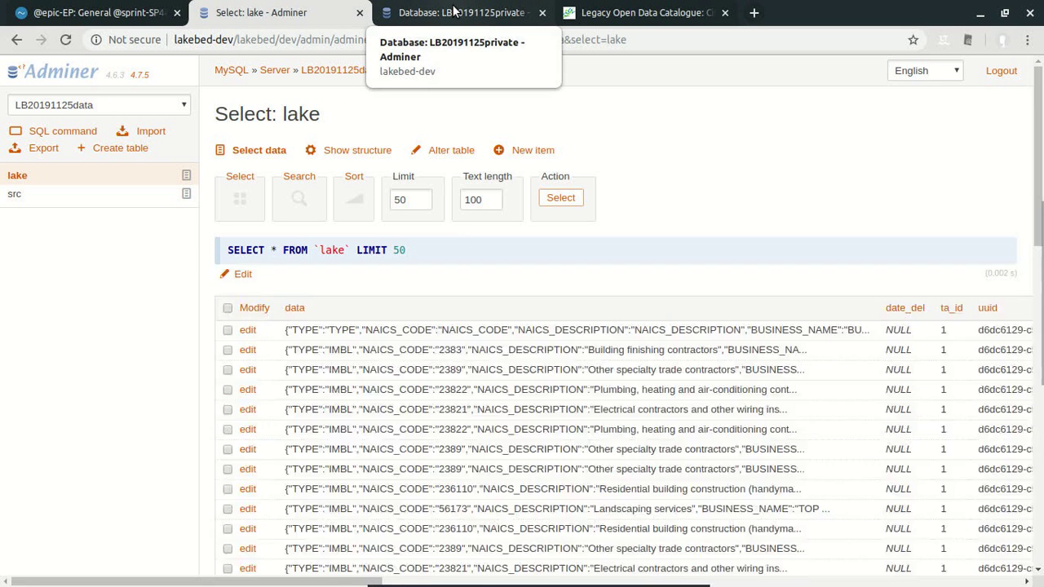
# Check the empty LB20191125private database in Adminer, then return to the Lakebed upload page.
pyautogui.click(455, 11)
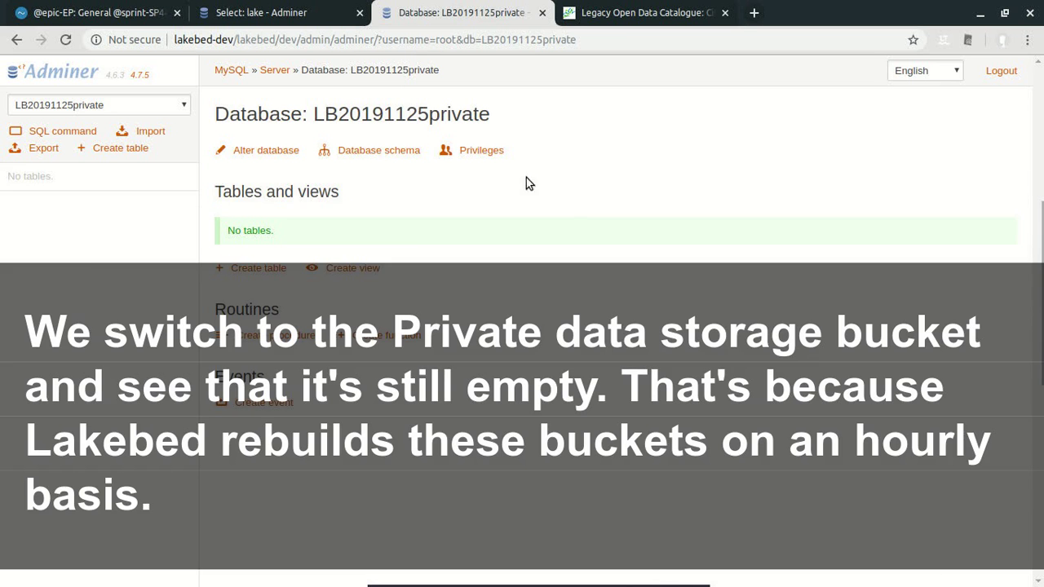
pyautogui.click(104, 12)
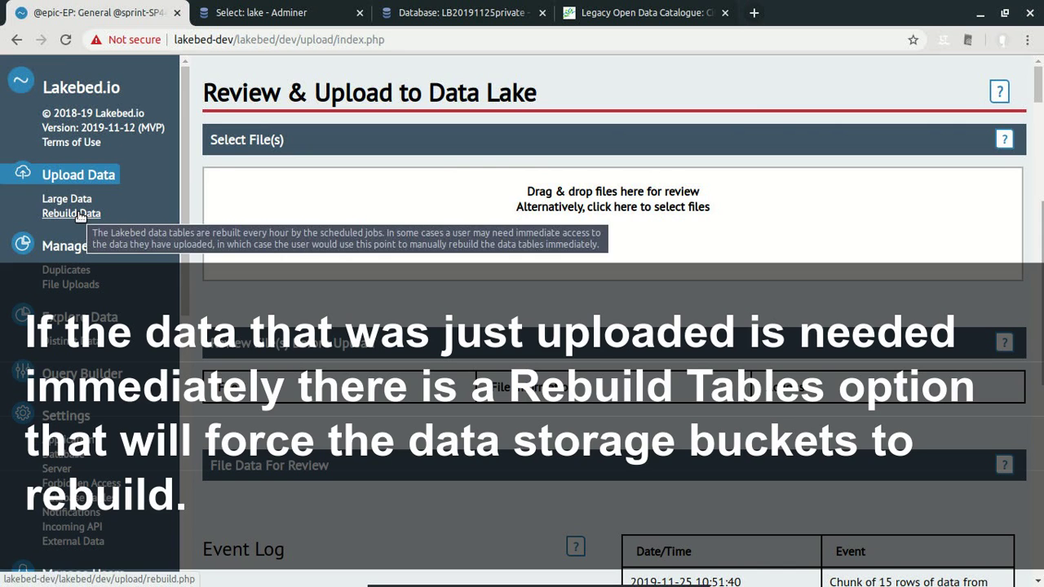
# Force-rebuild the PUBLIC and PRIVATE tables, check the rebuild messages, then revisit LB20191125private in Adminer.
pyautogui.click(79, 215)
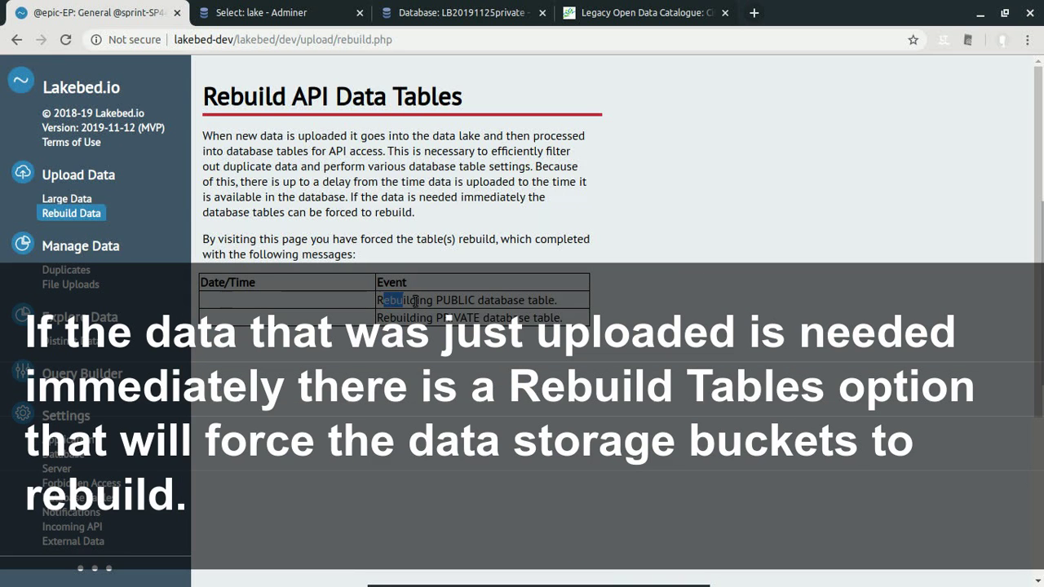
pyautogui.moveTo(384, 300); pyautogui.dragTo(493, 302)
pyautogui.moveTo(397, 351); pyautogui.dragTo(481, 352)
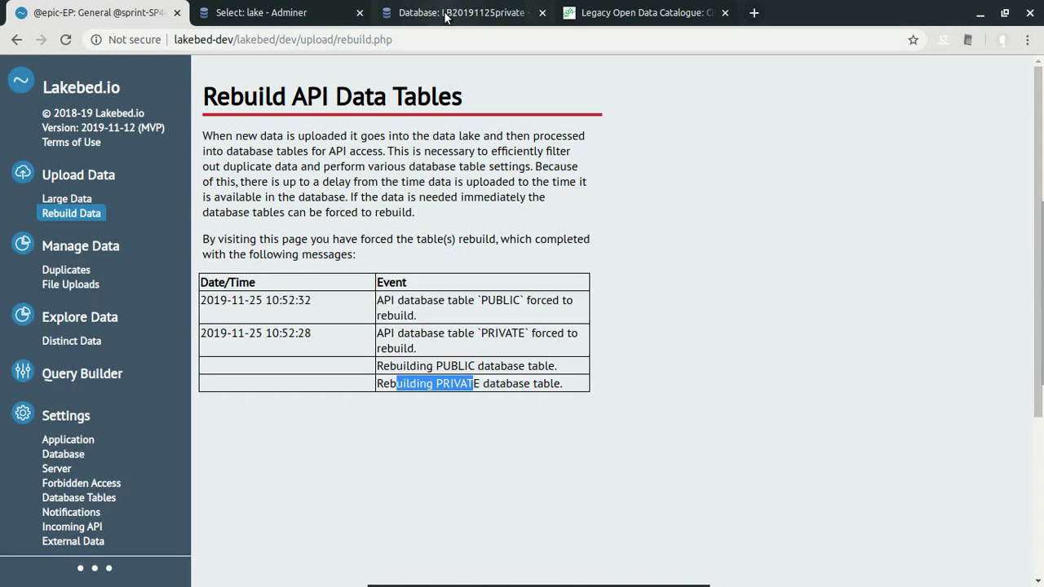
pyautogui.click(457, 12)
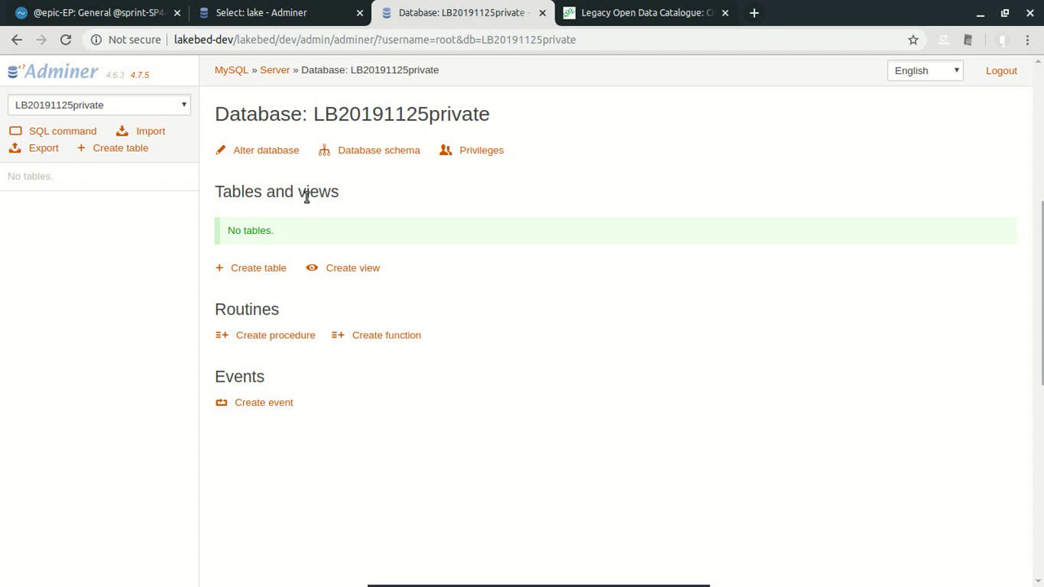
# Reload LB20191125private, browse the new PRIVATE table's 9,871 rows, then return to the server list.
pyautogui.press('F5')
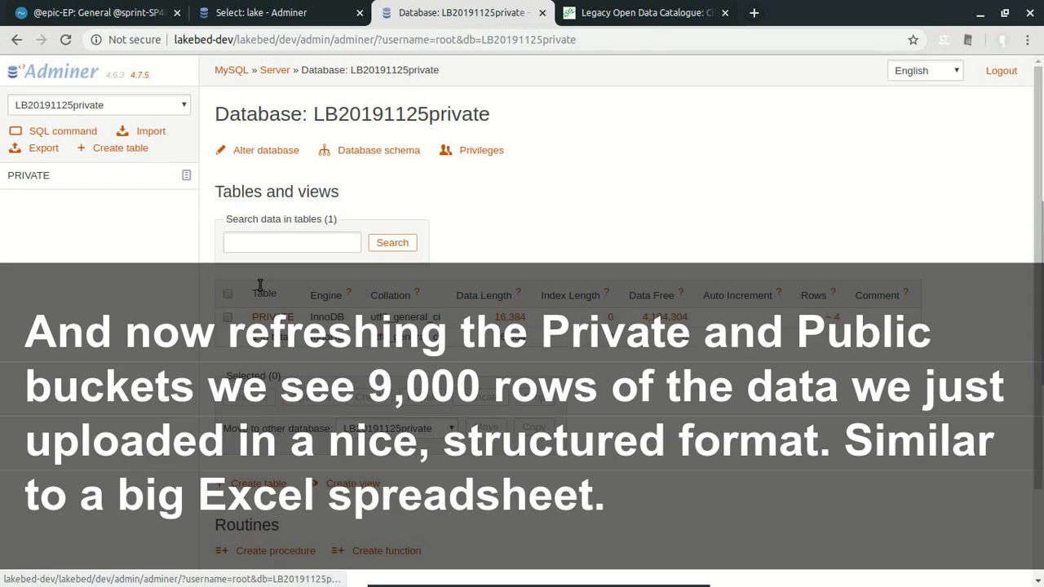
pyautogui.click(186, 175)
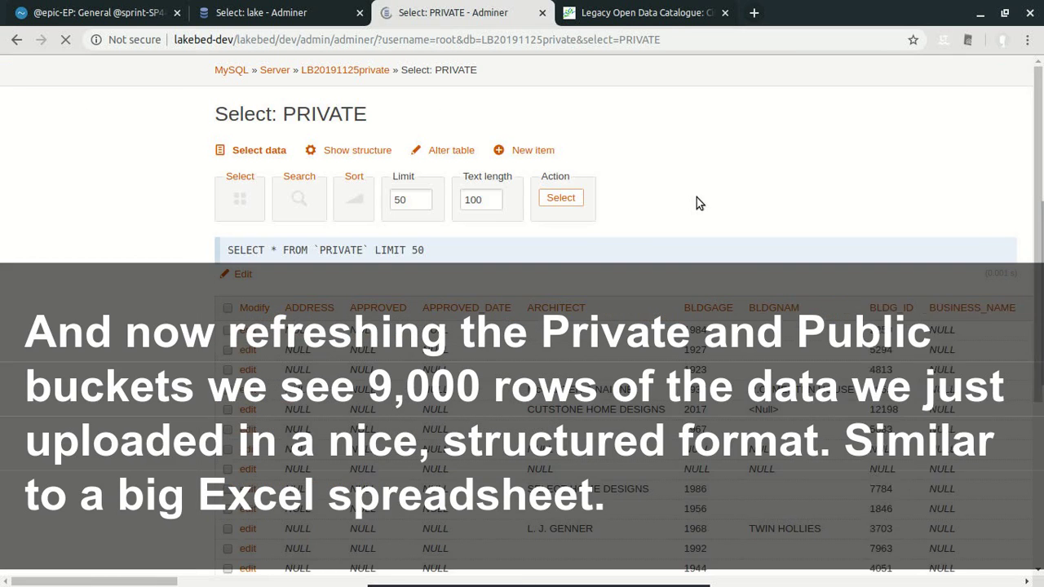
pyautogui.hscroll(3, 696, 203)
pyautogui.hscroll(3, 696, 203)
pyautogui.hscroll(-7, 696, 203)
pyautogui.scroll(2, 696, 203)
pyautogui.scroll(-5, 697, 203)
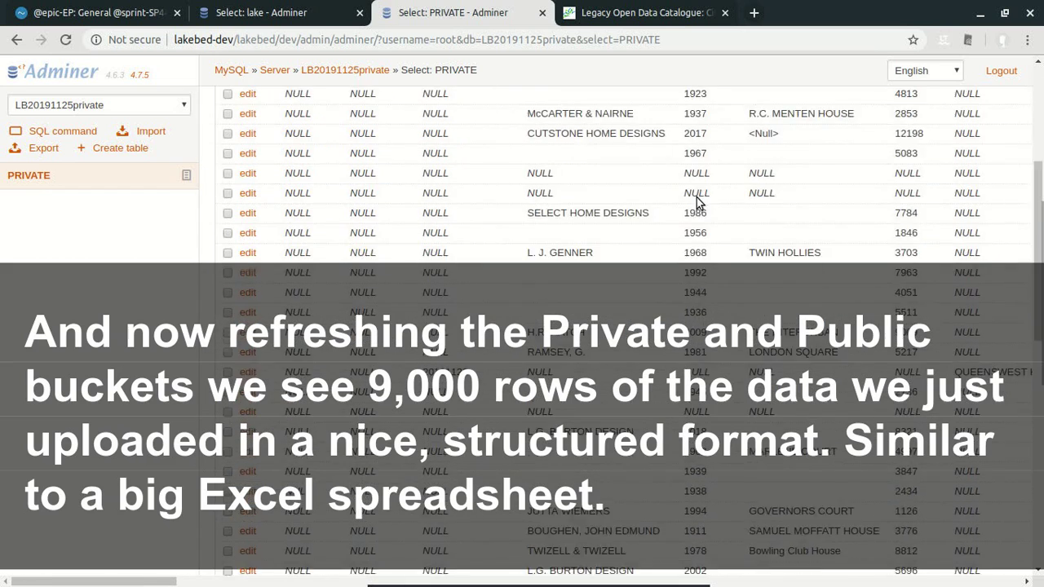
pyautogui.scroll(-5, 697, 203)
pyautogui.scroll(-5, 697, 203)
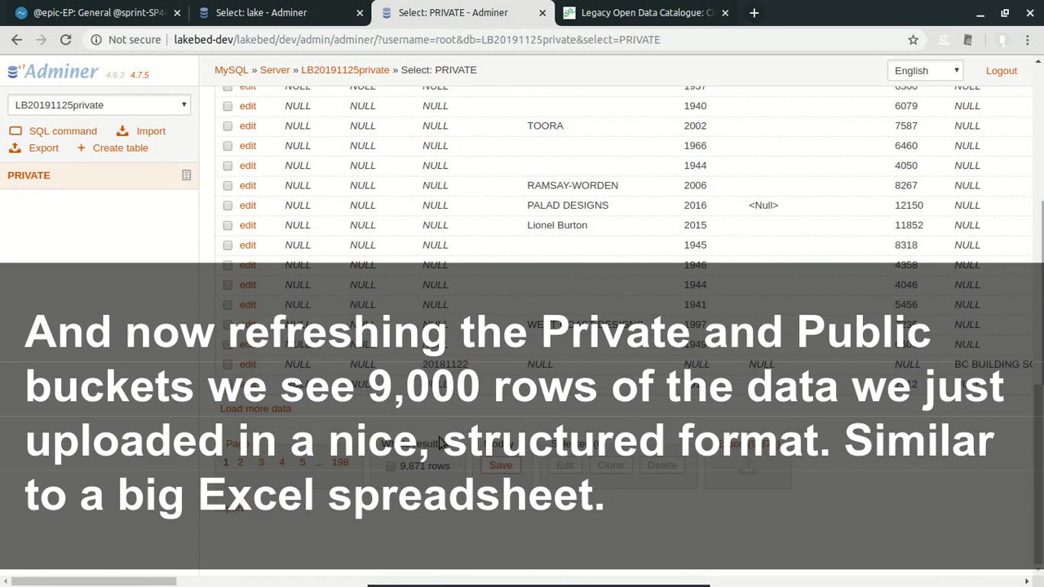
pyautogui.scroll(2, 490, 415)
pyautogui.scroll(5, 490, 414)
pyautogui.scroll(5, 490, 415)
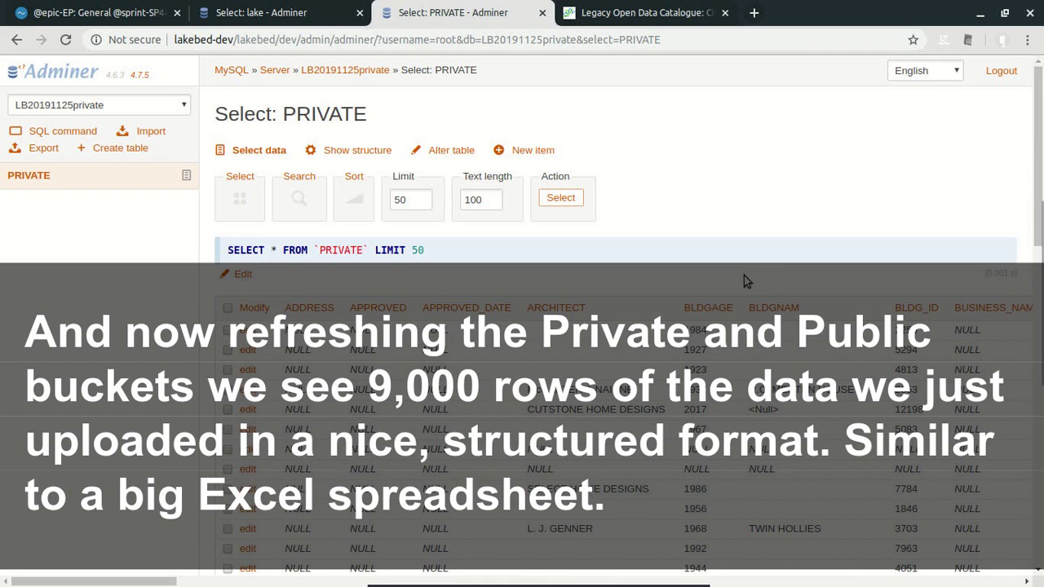
pyautogui.click(275, 69)
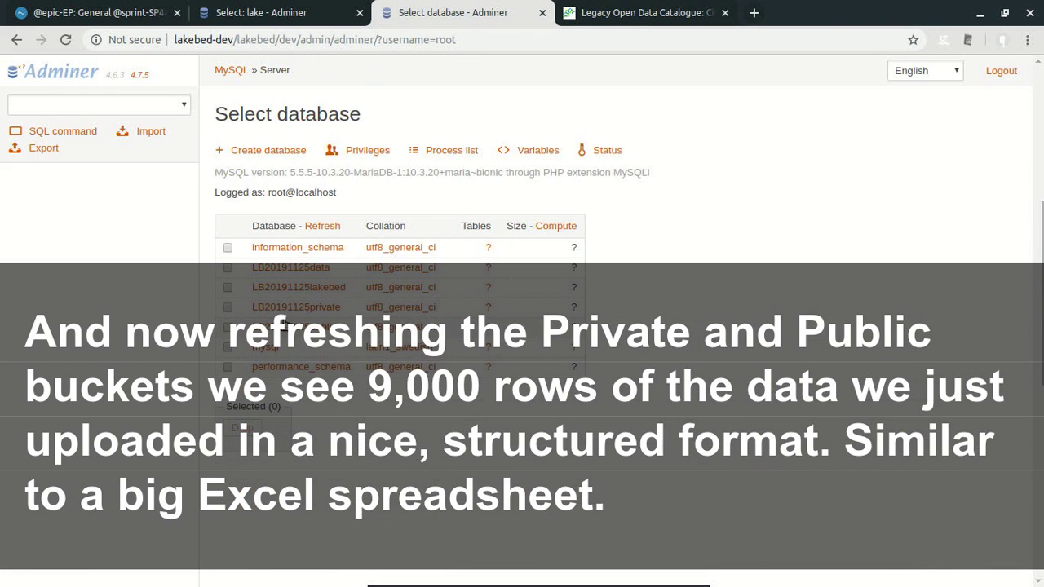
# Open LB20191125public and browse the rows of its PUBLIC table.
pyautogui.click(297, 326)
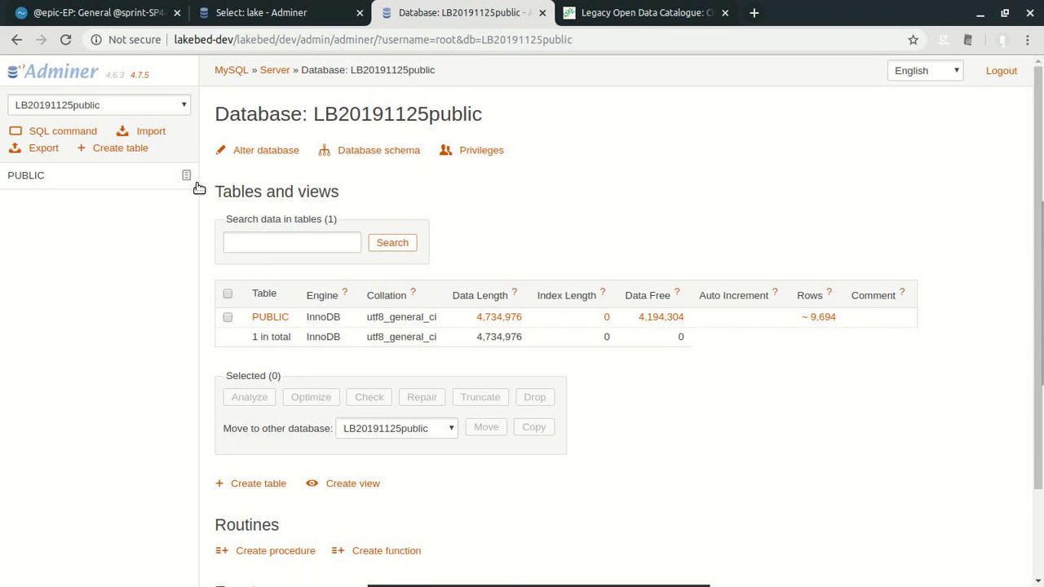
pyautogui.click(186, 174)
pyautogui.scroll(-5, 637, 220)
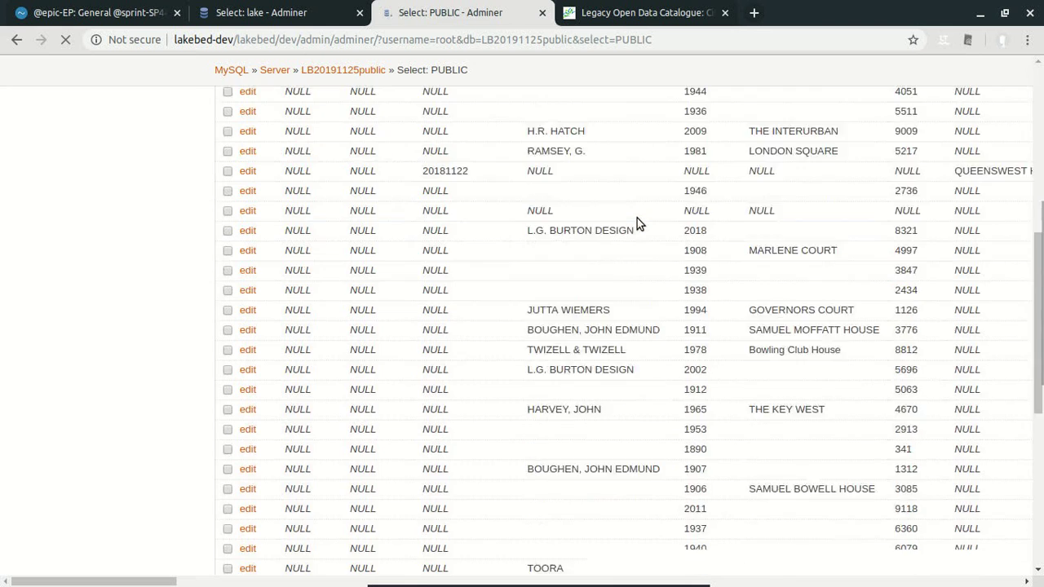
pyautogui.scroll(-5, 637, 220)
pyautogui.scroll(6, 637, 218)
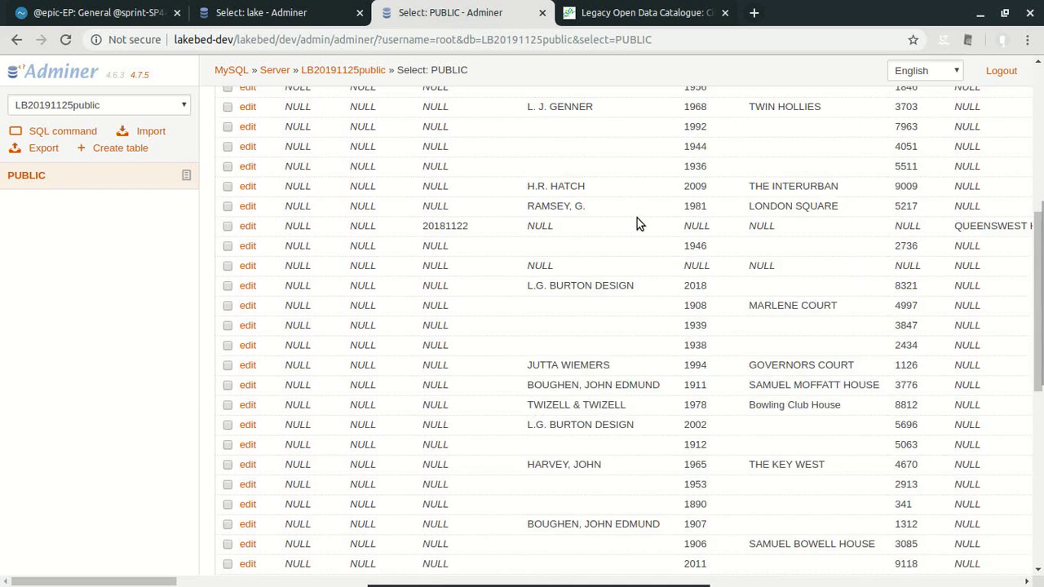
pyautogui.scroll(5, 637, 218)
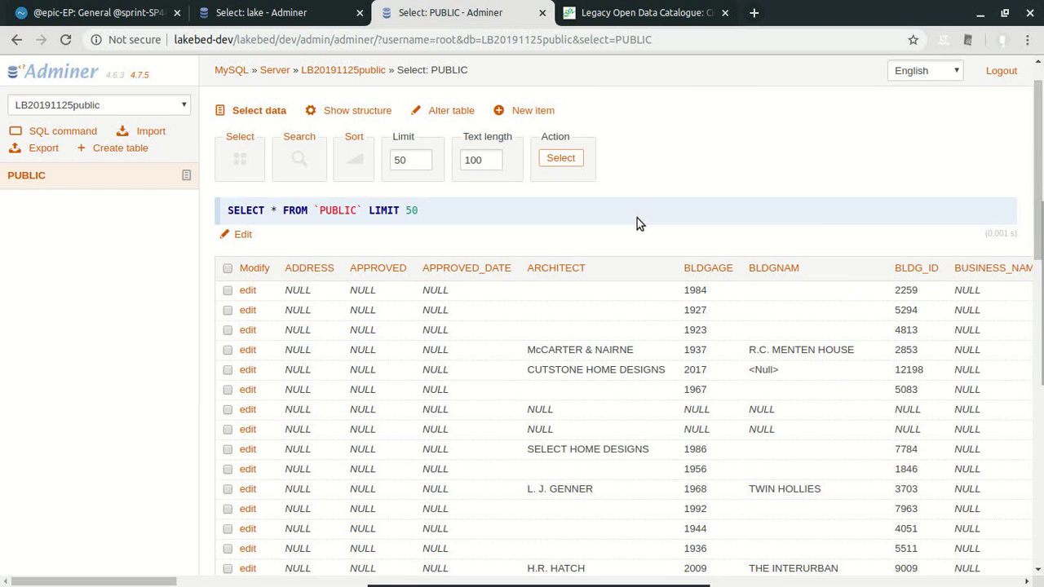
# Search the PUBLIC table page for bld_id, then go back to the Lakebed rebuild page.
pyautogui.hotkey('ctrl', 'f')
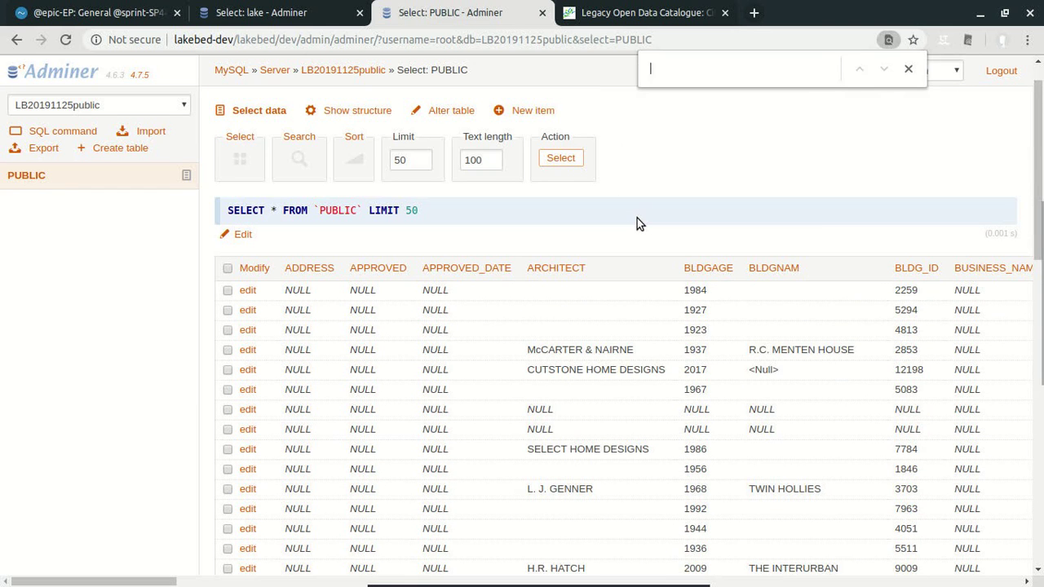
pyautogui.write('bld_id')
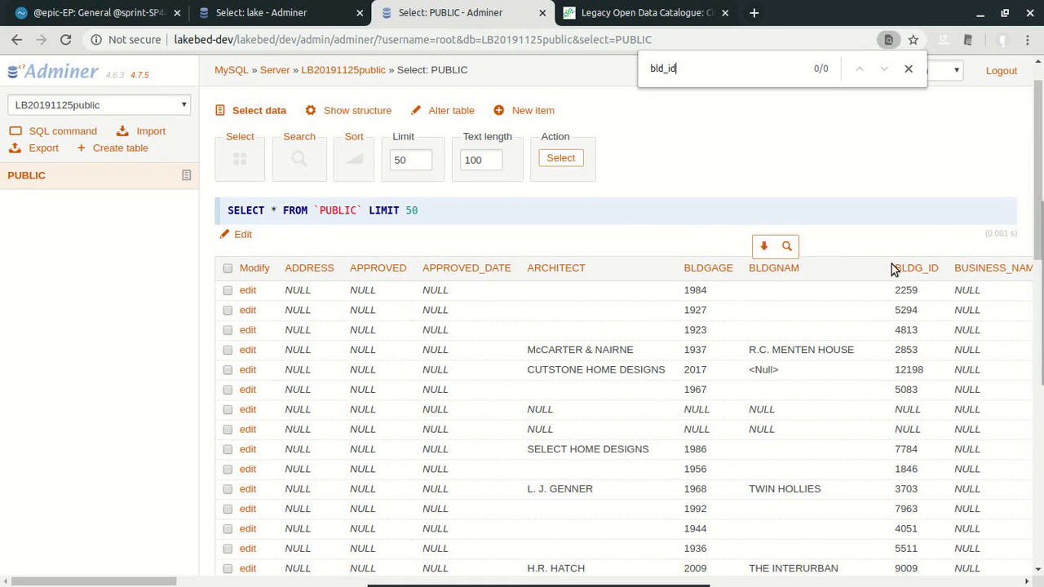
pyautogui.click(909, 69)
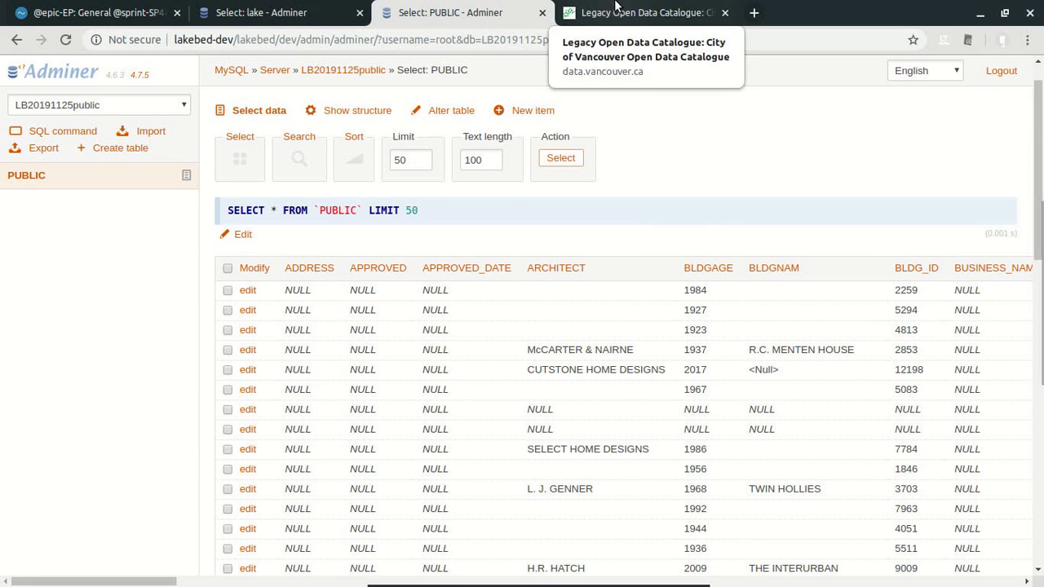
pyautogui.click(135, 7)
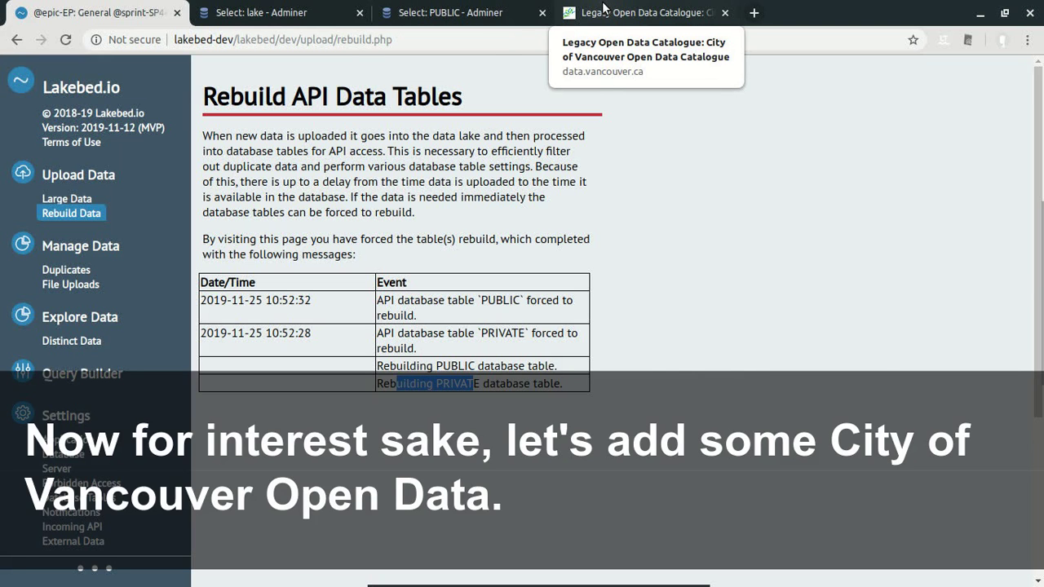
# Download the Bike racks data from the Vancouver catalogue as BikeRackData.xls.
pyautogui.click(604, 10)
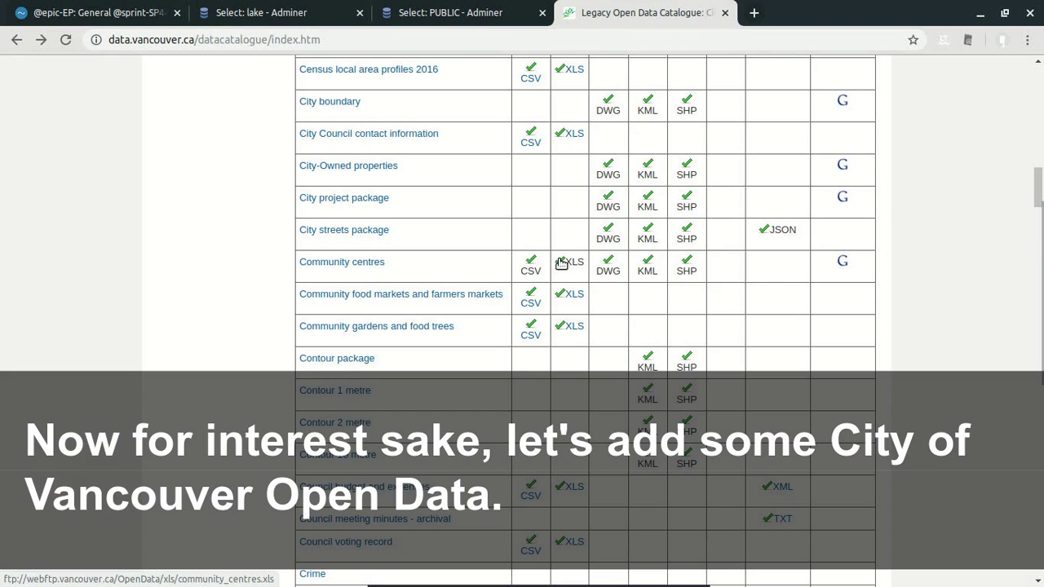
pyautogui.scroll(5, 561, 263)
pyautogui.scroll(8, 562, 263)
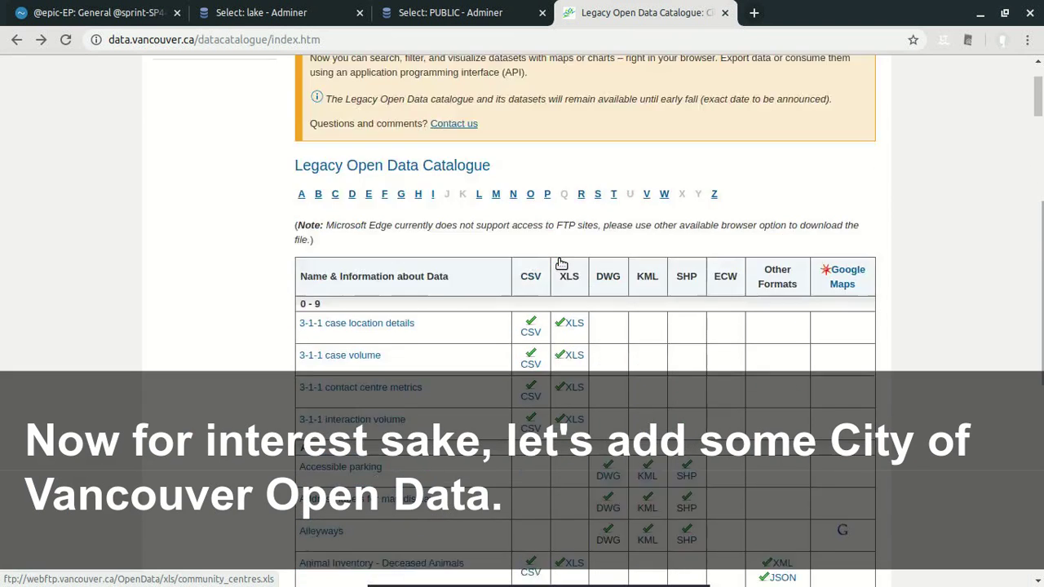
pyautogui.scroll(3, 561, 263)
pyautogui.scroll(-3, 561, 263)
pyautogui.scroll(3, 561, 263)
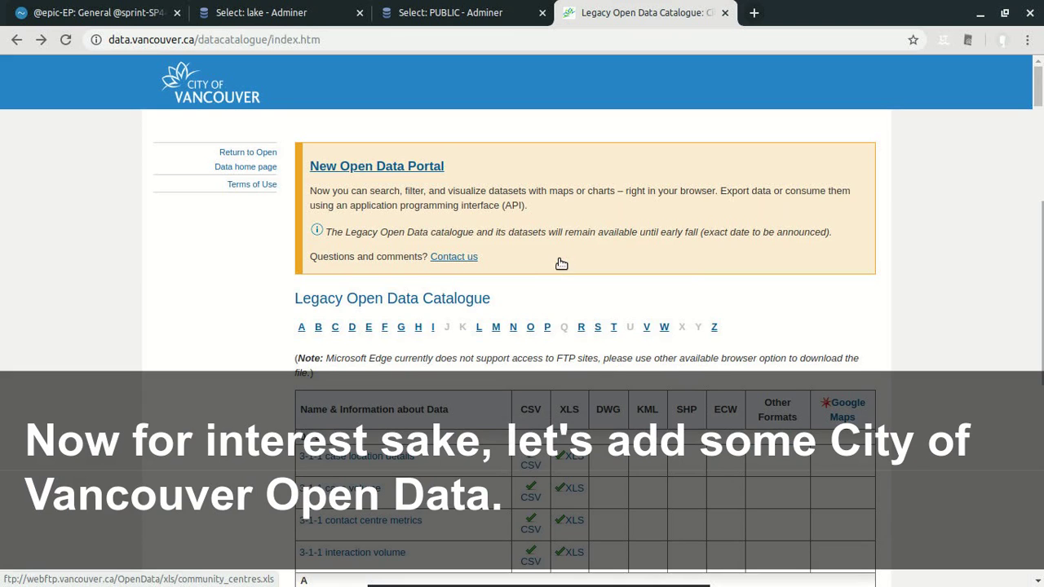
pyautogui.scroll(-1, 685, 267)
pyautogui.scroll(-3, 685, 267)
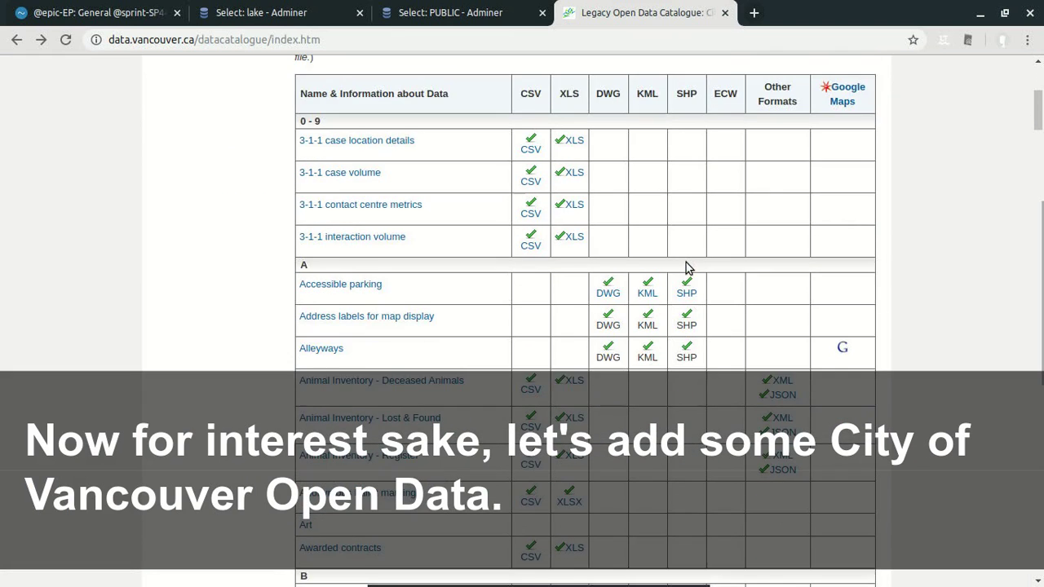
pyautogui.scroll(-1, 685, 267)
pyautogui.scroll(-1, 686, 267)
pyautogui.scroll(-1, 686, 268)
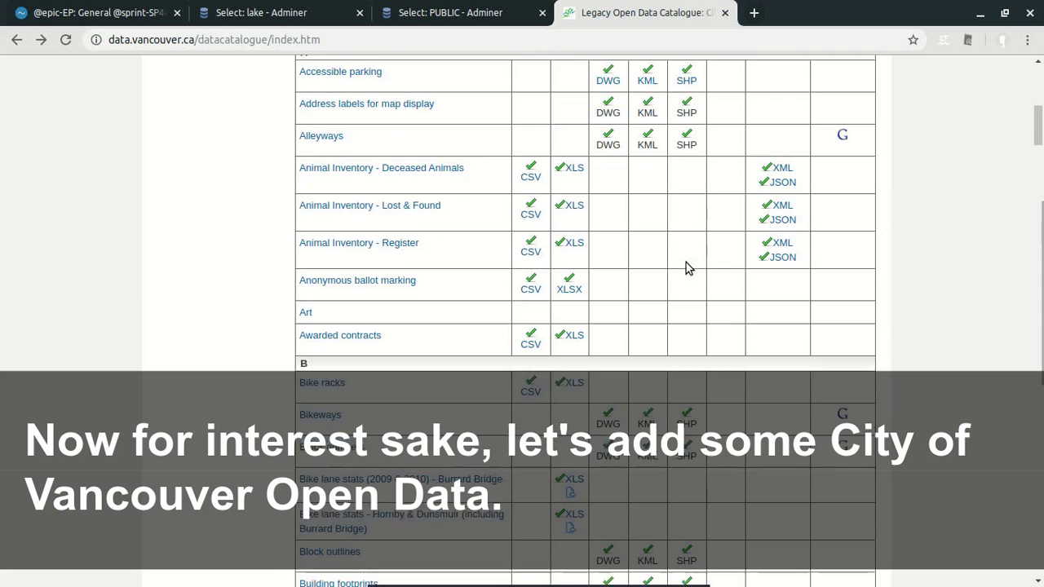
pyautogui.click(571, 372)
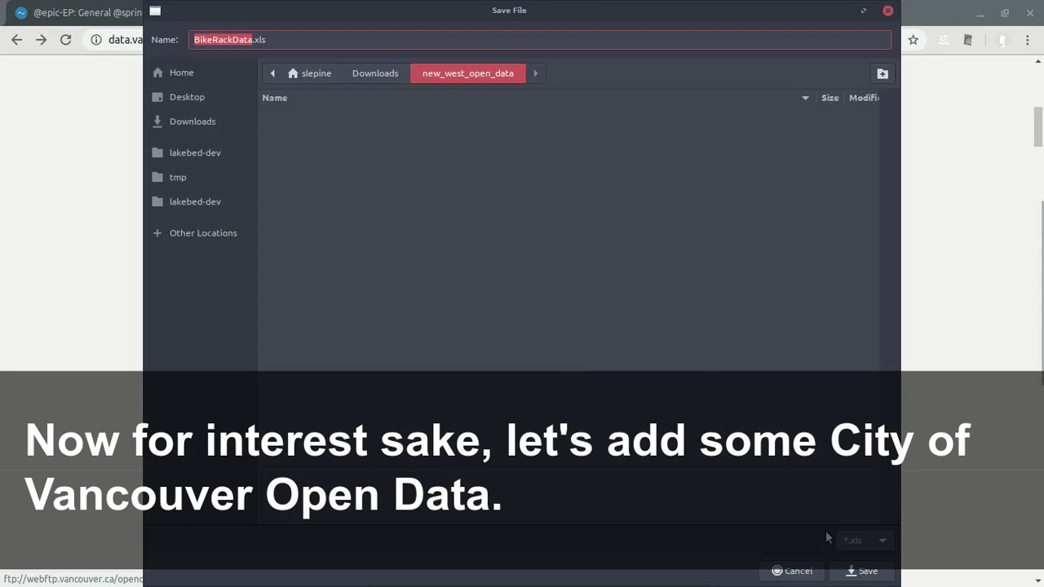
pyautogui.click(861, 571)
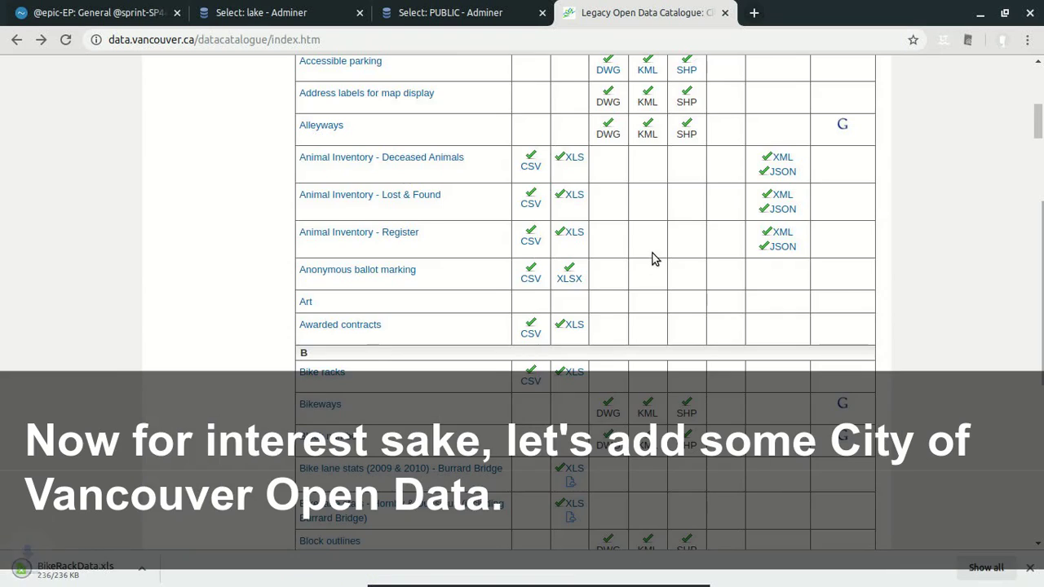
# Download Community centres as community_centres.xls into new_west_open_data and return to Lakebed.io.
pyautogui.scroll(-3, 655, 261)
pyautogui.scroll(-2, 652, 257)
pyautogui.scroll(-1, 652, 258)
pyautogui.scroll(-2, 652, 258)
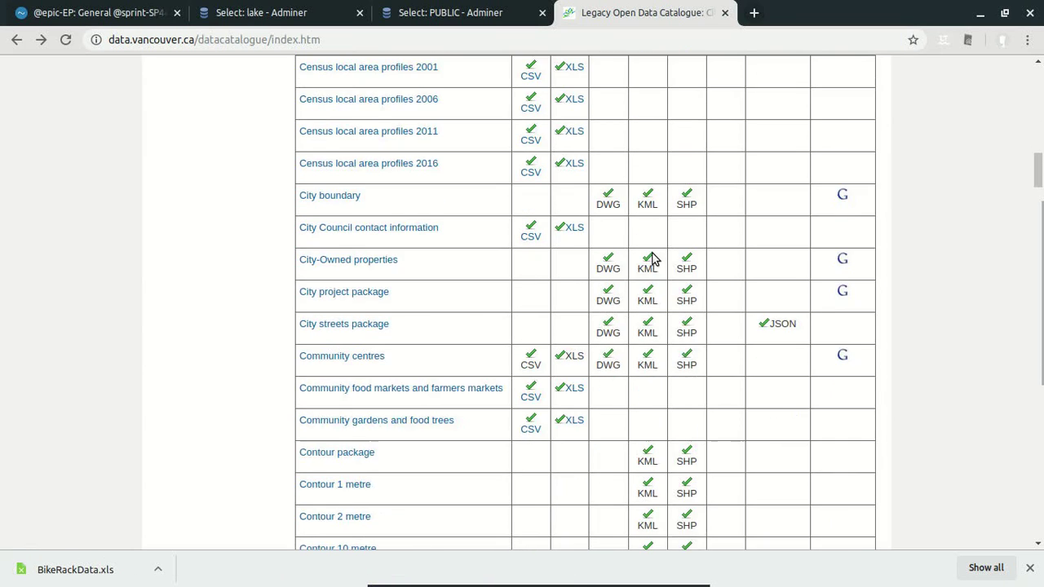
pyautogui.scroll(-1, 652, 258)
pyautogui.scroll(-1, 652, 258)
pyautogui.scroll(2, 652, 258)
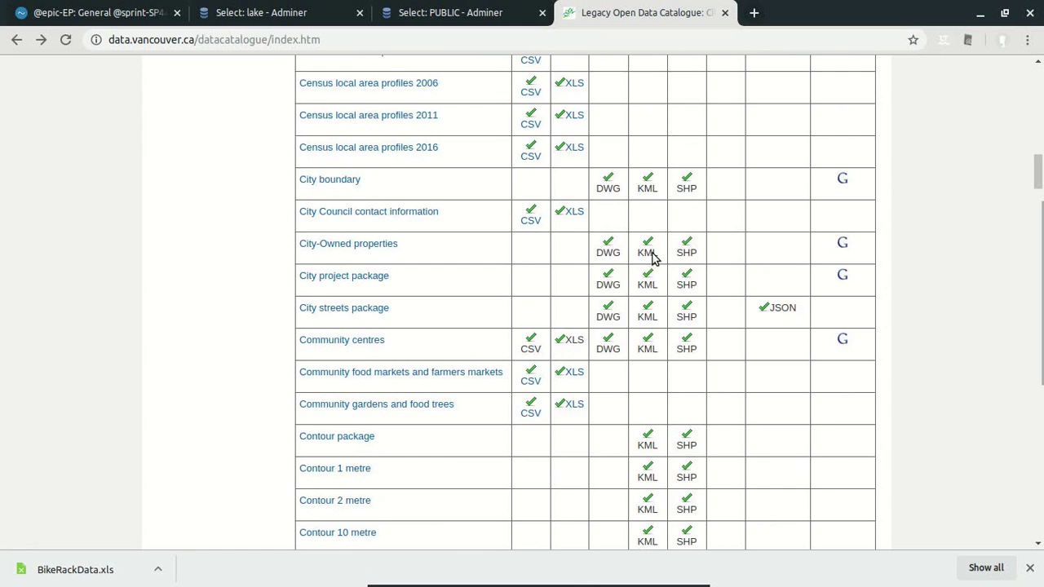
pyautogui.scroll(2, 652, 258)
pyautogui.scroll(2, 652, 257)
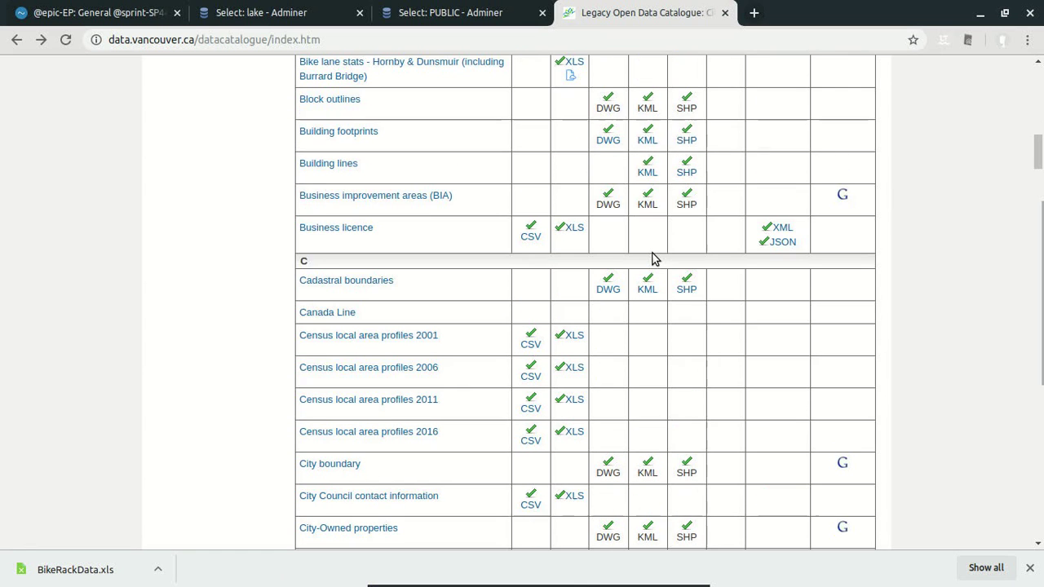
pyautogui.scroll(-2, 653, 258)
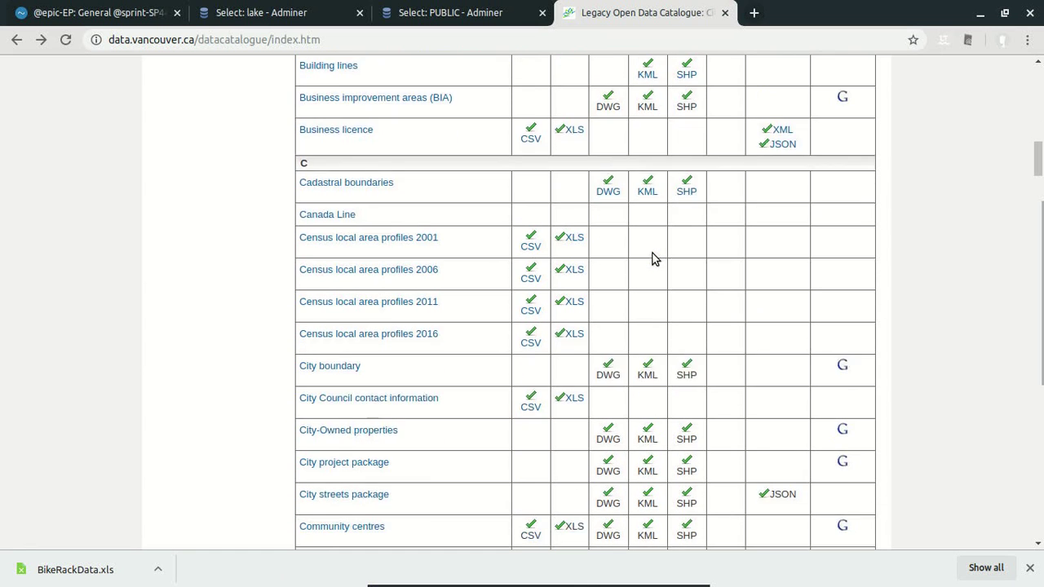
pyautogui.scroll(-1, 652, 258)
pyautogui.scroll(-2, 652, 258)
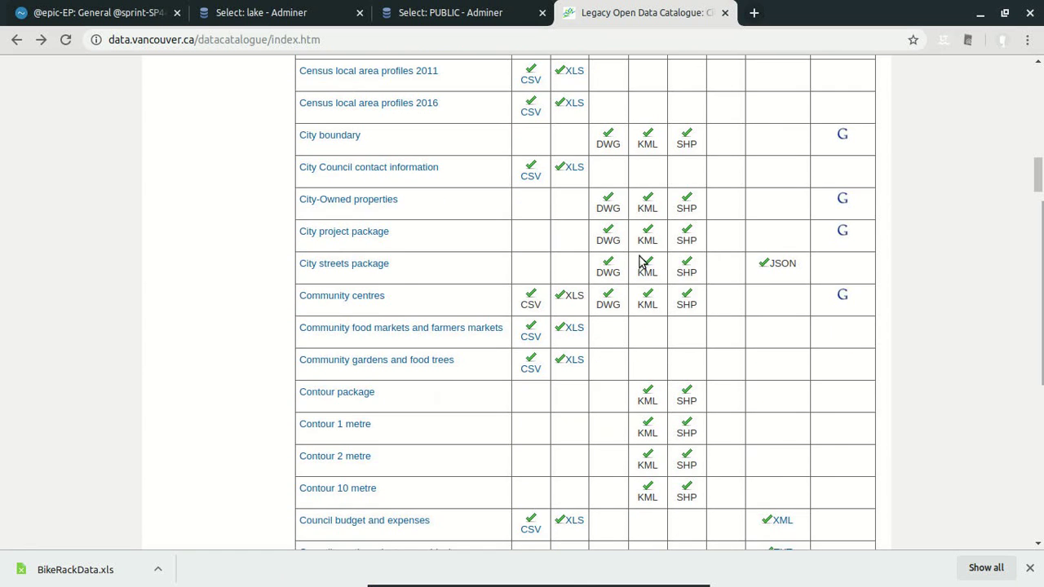
pyautogui.click(559, 296)
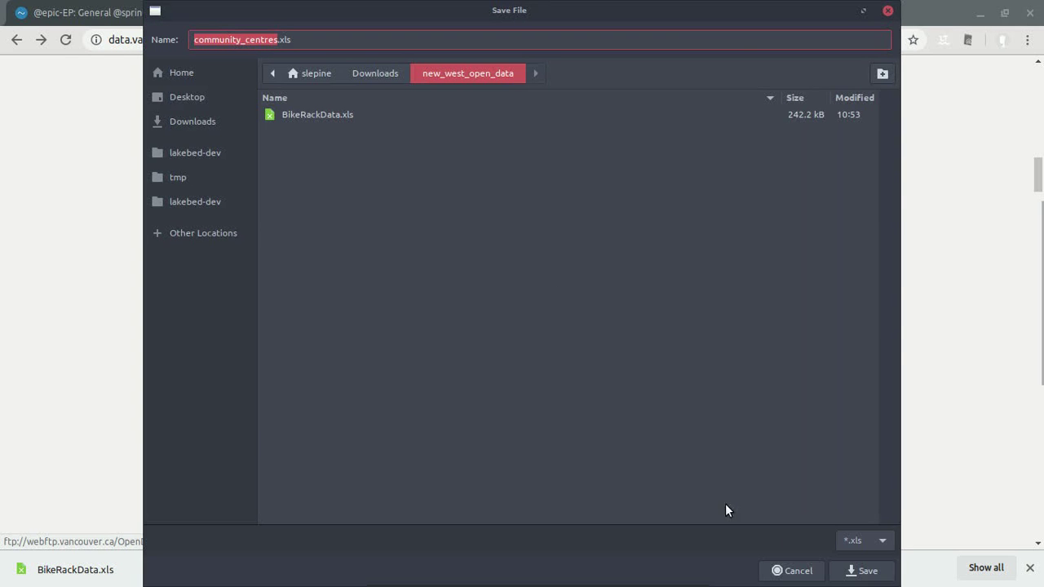
pyautogui.click(848, 571)
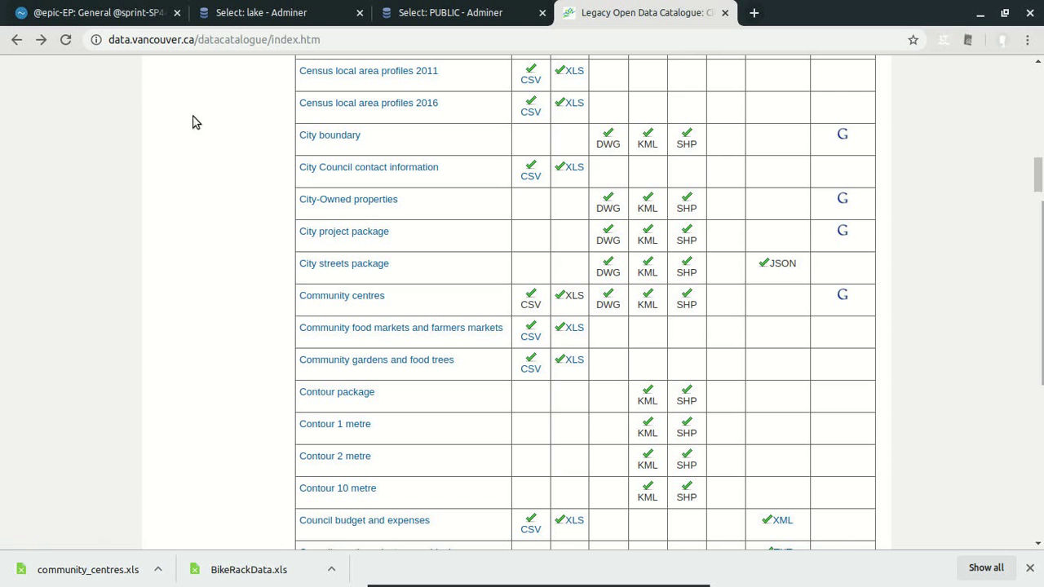
pyautogui.click(94, 5)
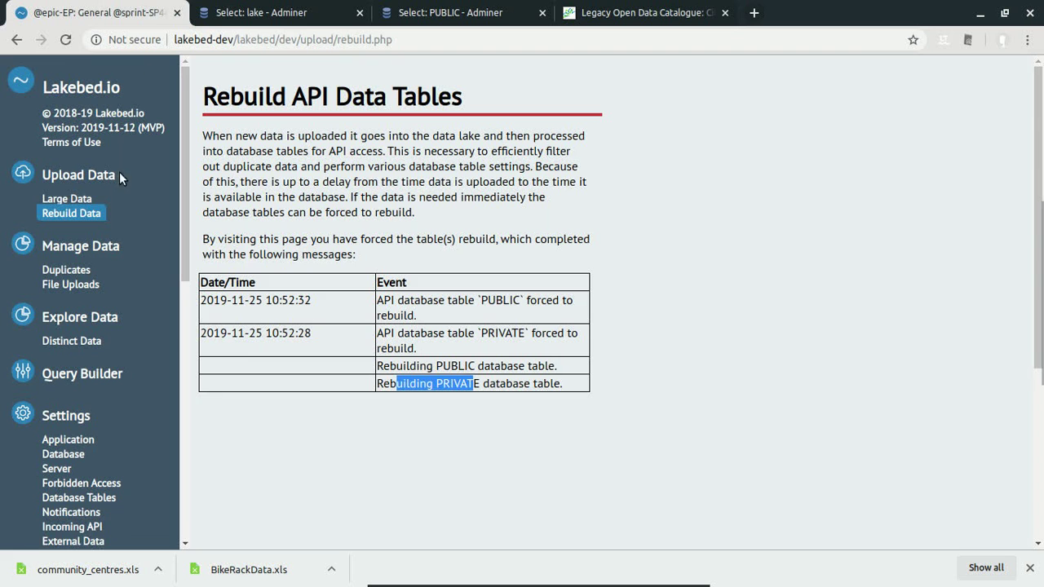
# Load community_centres.xls and CULTURAL_BUILDINGS.xlsx into the upload review queue.
pyautogui.click(98, 175)
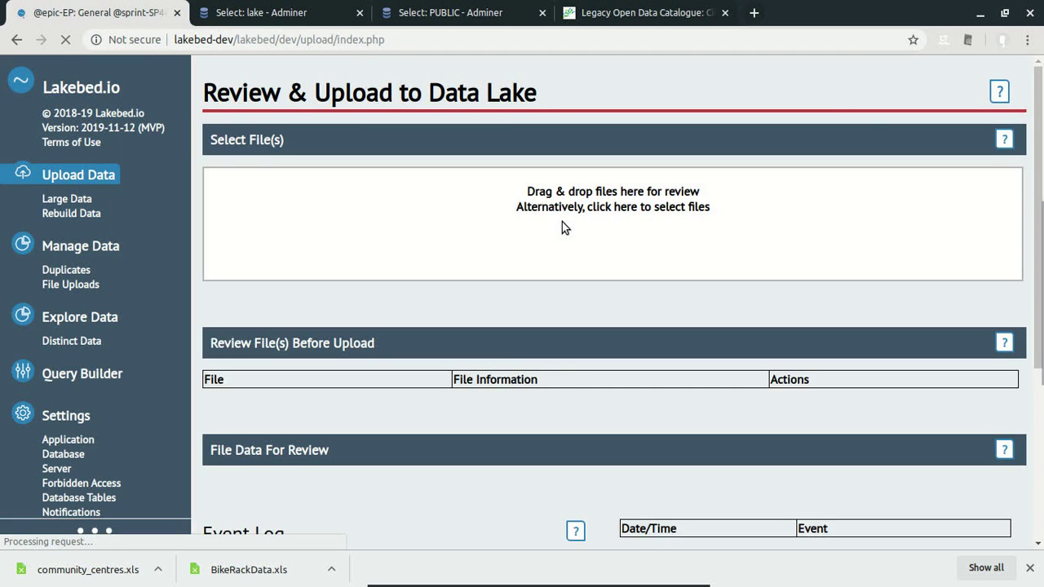
pyautogui.click(582, 246)
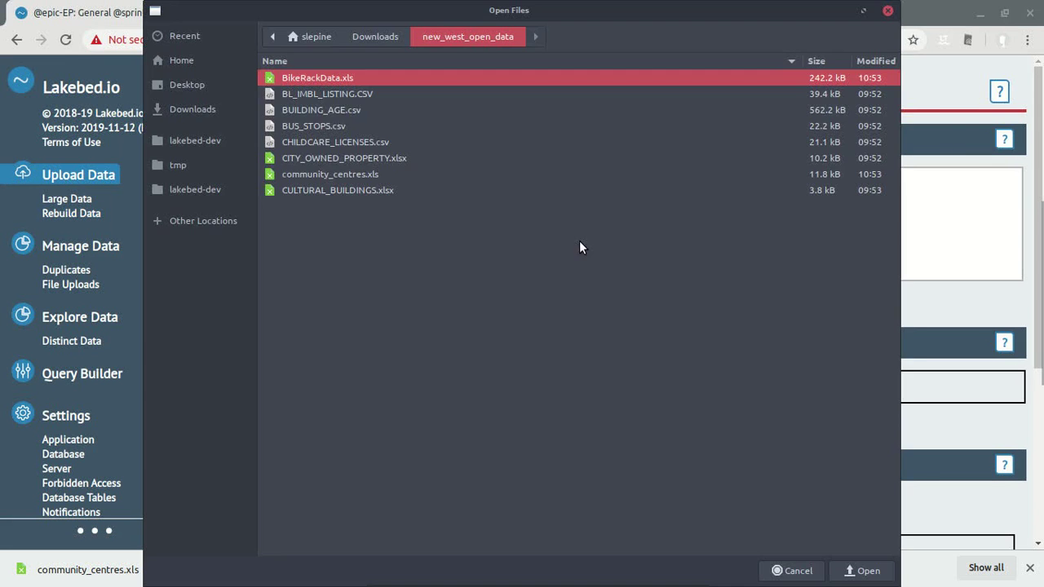
pyautogui.click(343, 174)
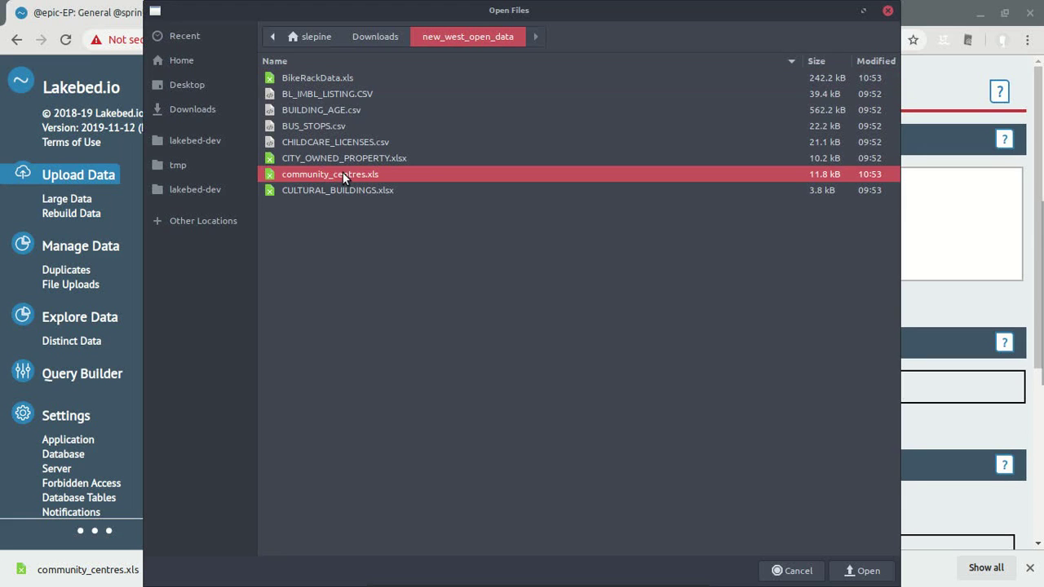
pyautogui.keyDown('ctrl'); pyautogui.click(326, 190); pyautogui.keyUp('ctrl')
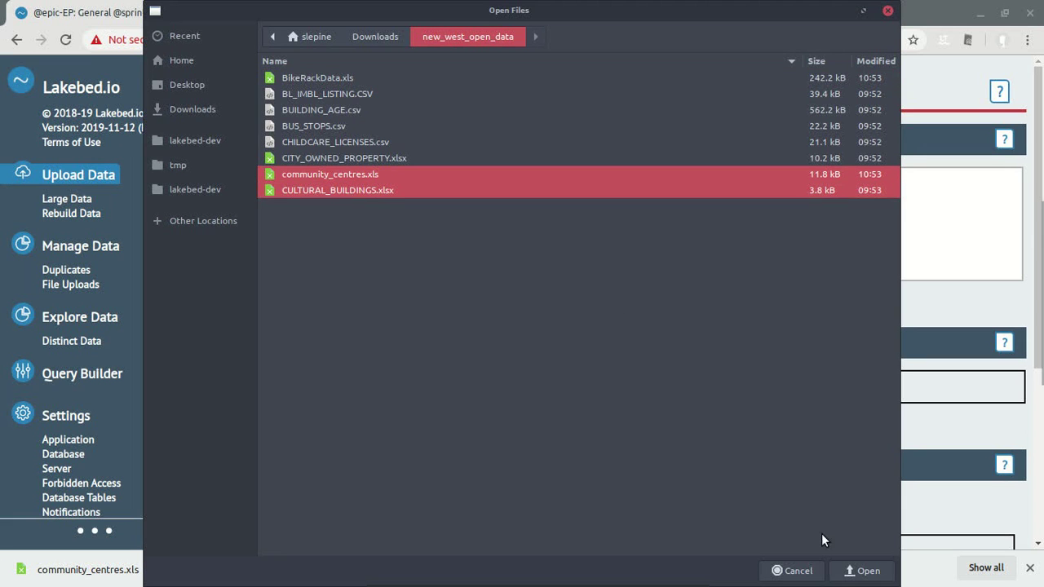
pyautogui.click(863, 571)
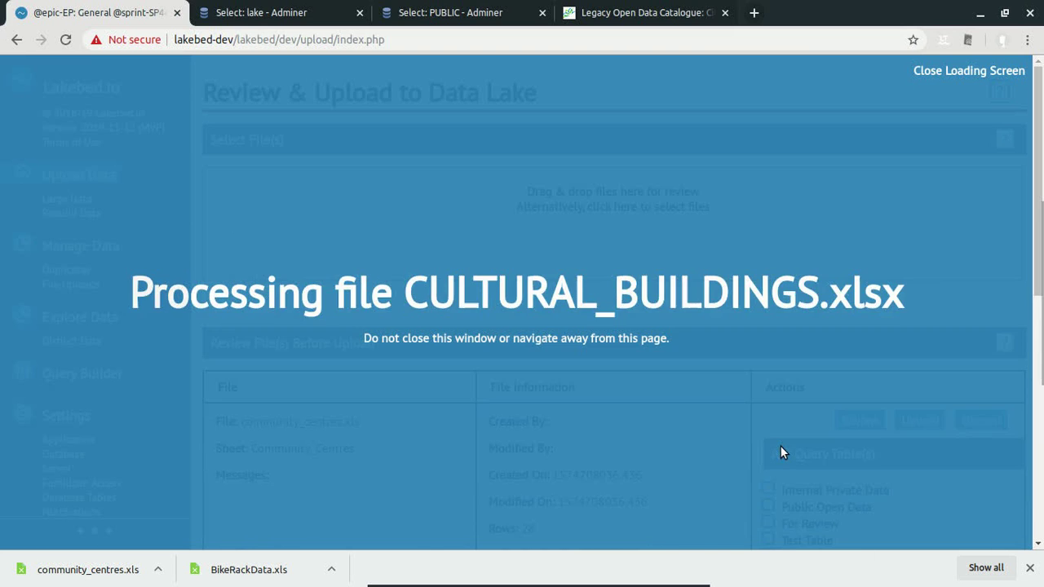
# Upload the 28 community centres rows to the Public Open Data table.
pyautogui.scroll(-5, 707, 351)
pyautogui.scroll(-3, 702, 343)
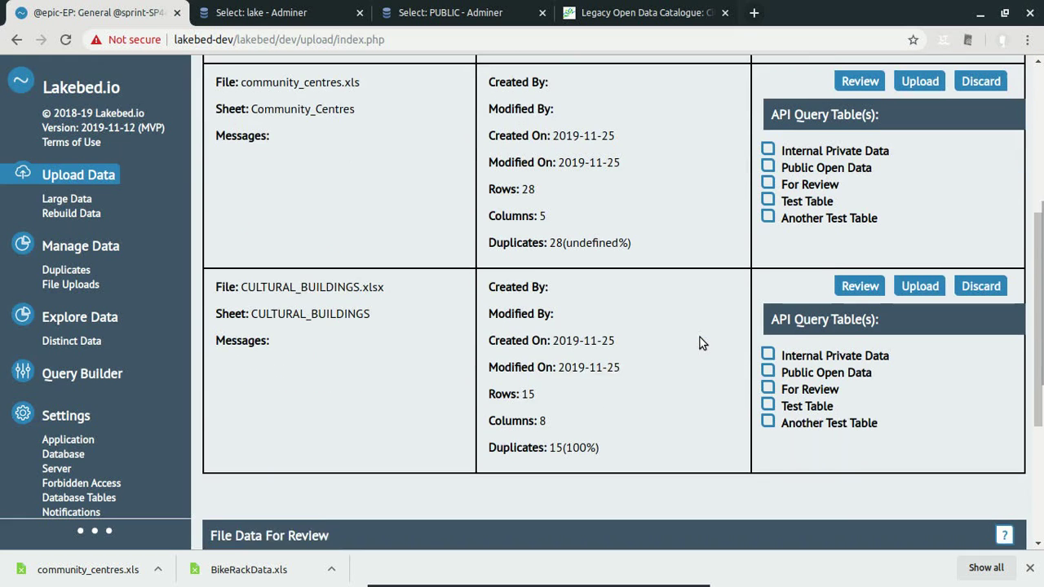
pyautogui.scroll(2, 701, 343)
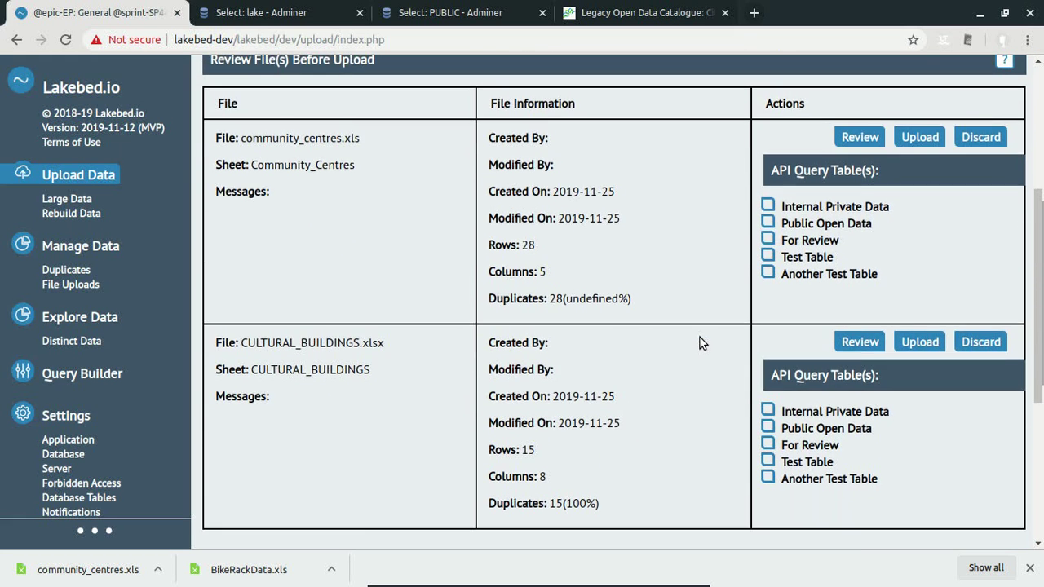
pyautogui.click(768, 205)
pyautogui.click(768, 222)
pyautogui.click(930, 137)
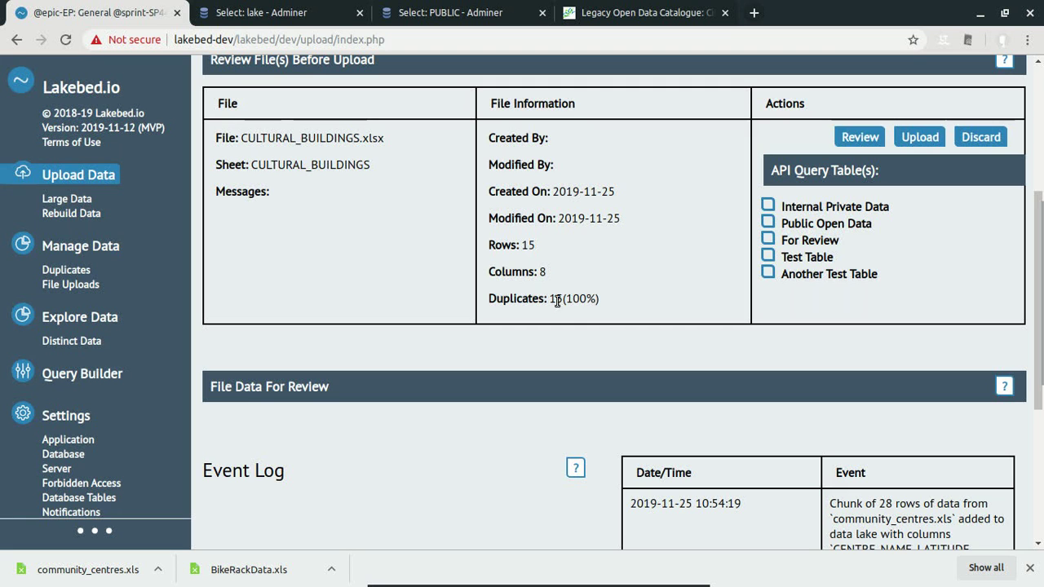
# Discard CULTURAL_BUILDINGS.xlsx, whose 15 rows are 100% duplicates.
pyautogui.moveTo(551, 301); pyautogui.dragTo(586, 299)
pyautogui.moveTo(555, 298); pyautogui.dragTo(586, 299)
pyautogui.click(687, 245)
pyautogui.click(979, 132)
# Upload BikeRackData.xls's 1732 rows to both Internal Private Data and Public Open Data.
pyautogui.scroll(3, 700, 246)
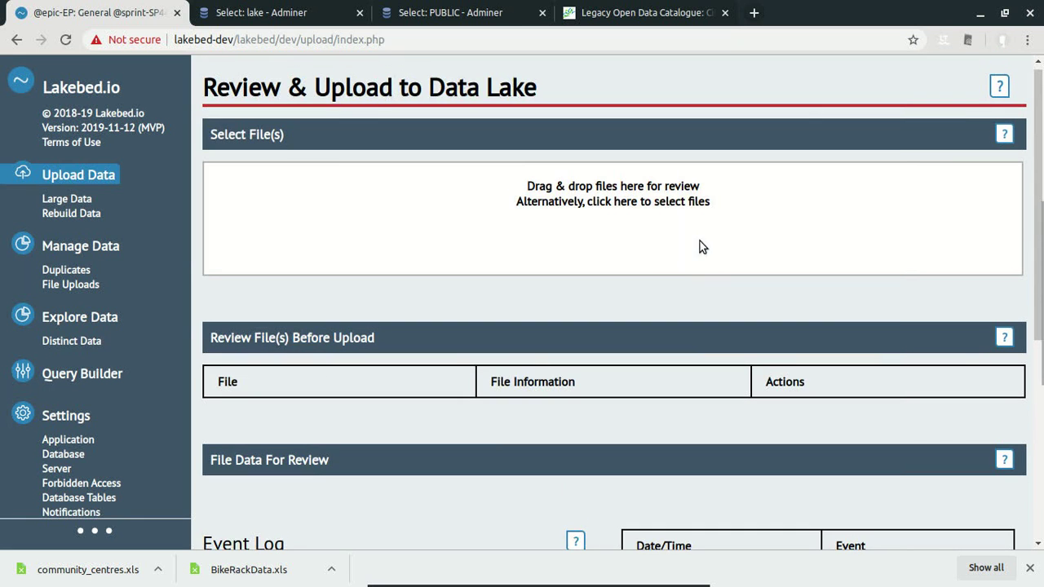
pyautogui.click(663, 245)
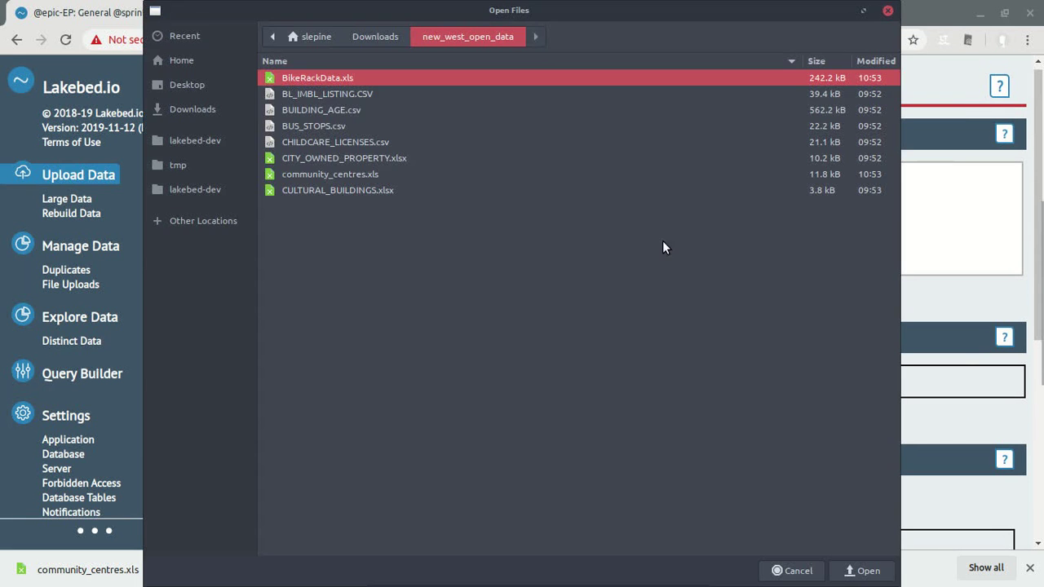
pyautogui.doubleClick(321, 78)
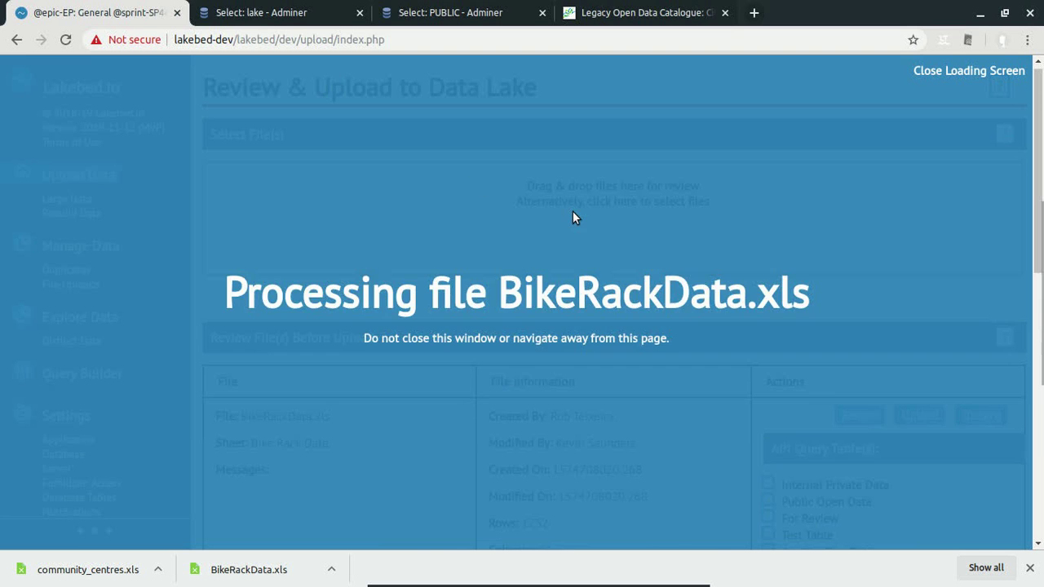
pyautogui.scroll(-3, 586, 310)
pyautogui.scroll(-2, 587, 310)
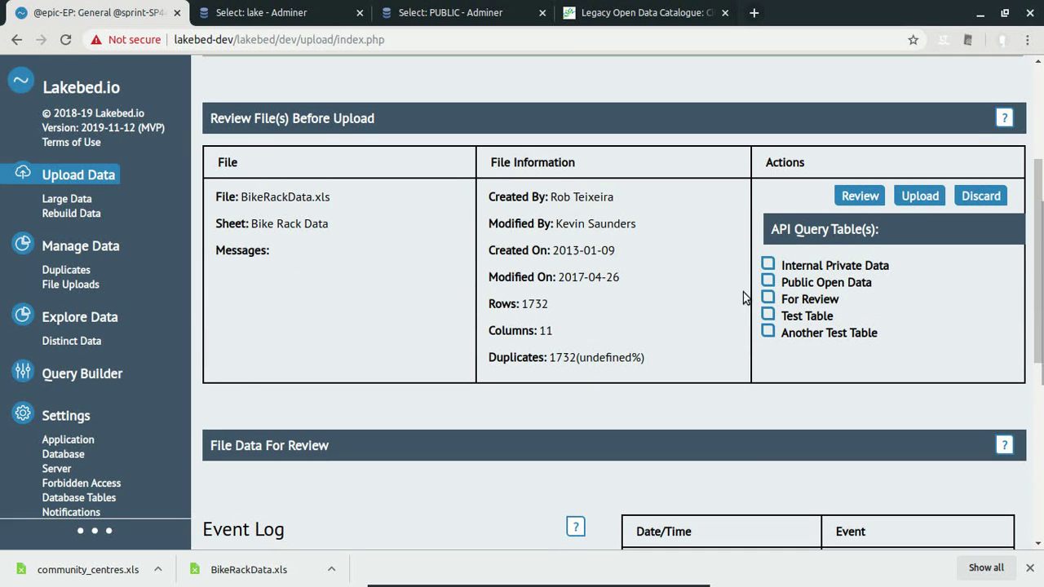
pyautogui.click(768, 265)
pyautogui.click(768, 282)
pyautogui.click(920, 196)
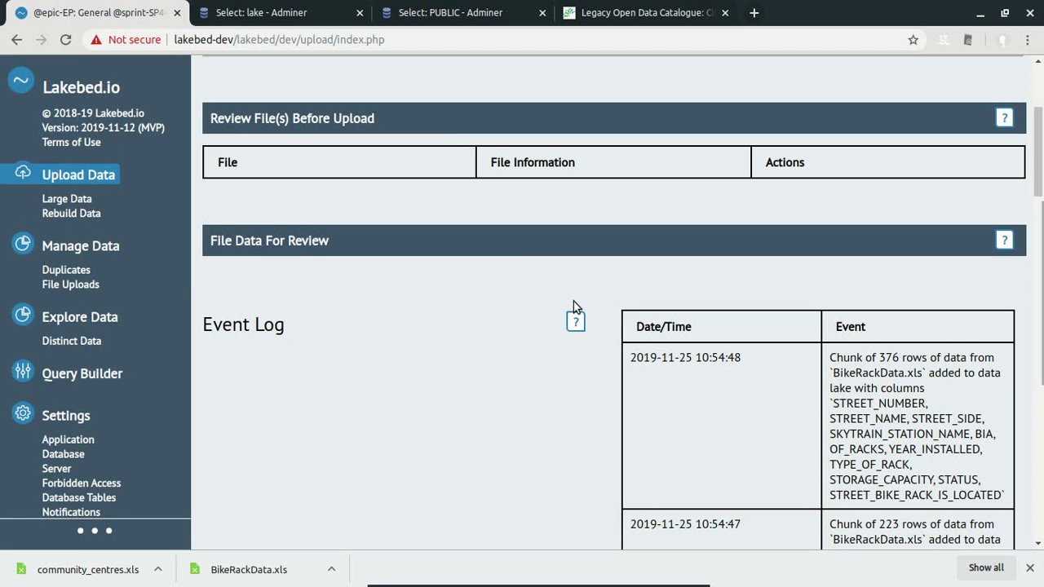
# Run Rebuild Data to force the PUBLIC and PRIVATE API tables to rebuild.
pyautogui.moveTo(90, 326)
pyautogui.click(70, 214)
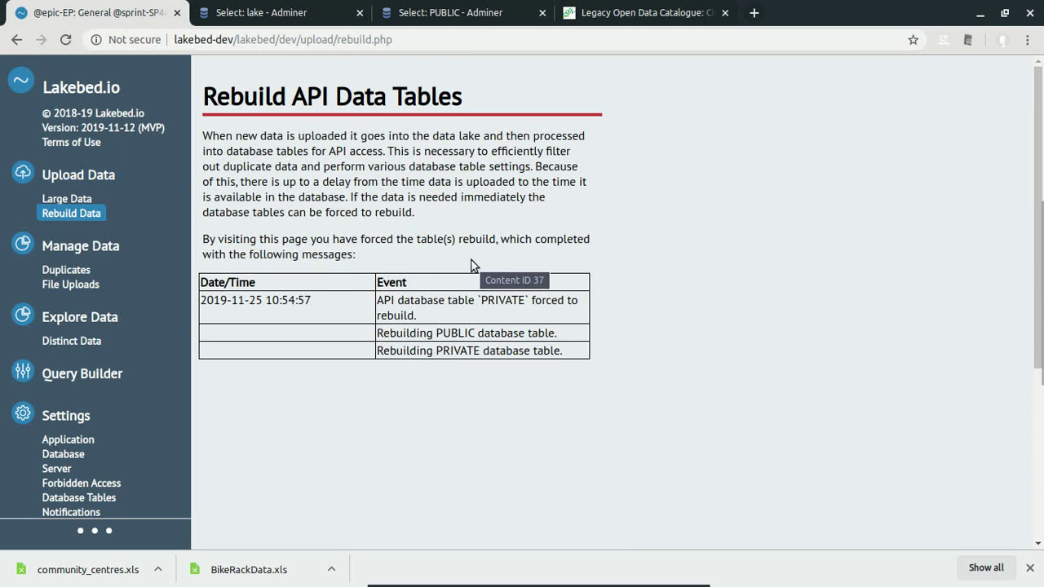
# Reload Adminer's PUBLIC table in LB20191125public to show the newly uploaded rows.
pyautogui.click(436, 18)
pyautogui.scroll(-5, 563, 229)
pyautogui.scroll(-5, 564, 228)
pyautogui.scroll(-2, 564, 229)
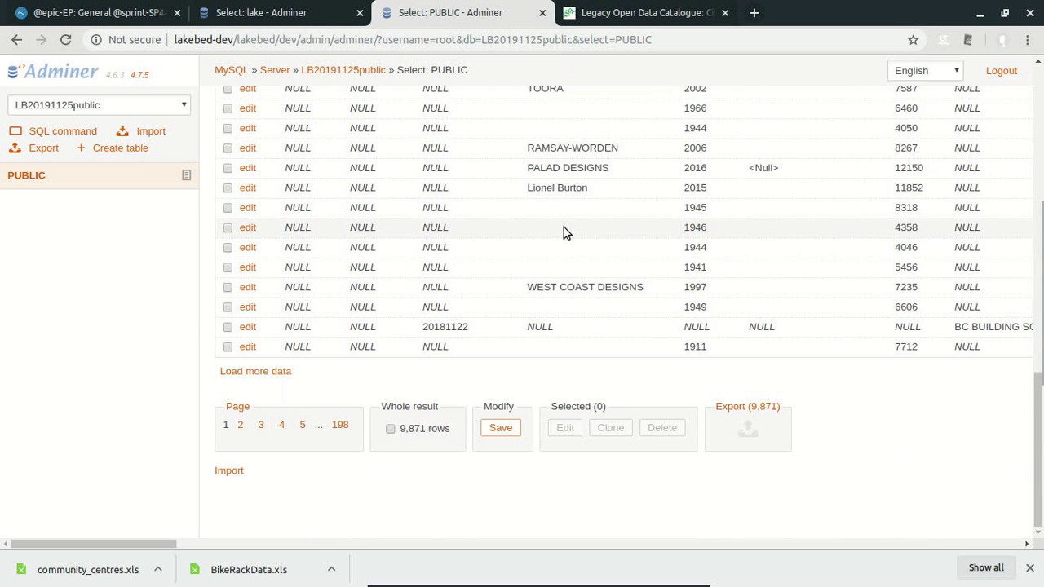
pyautogui.press('F5')
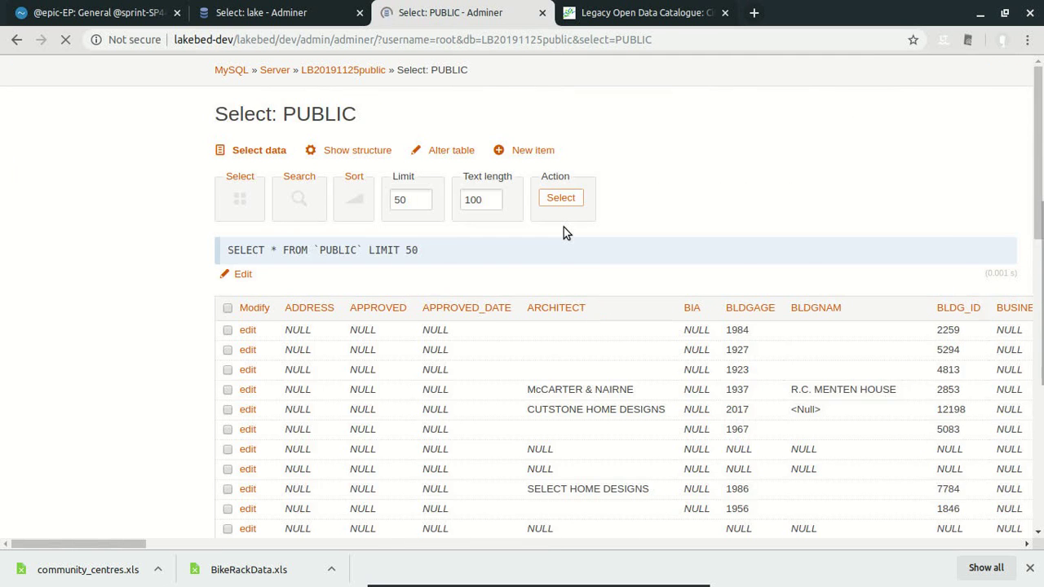